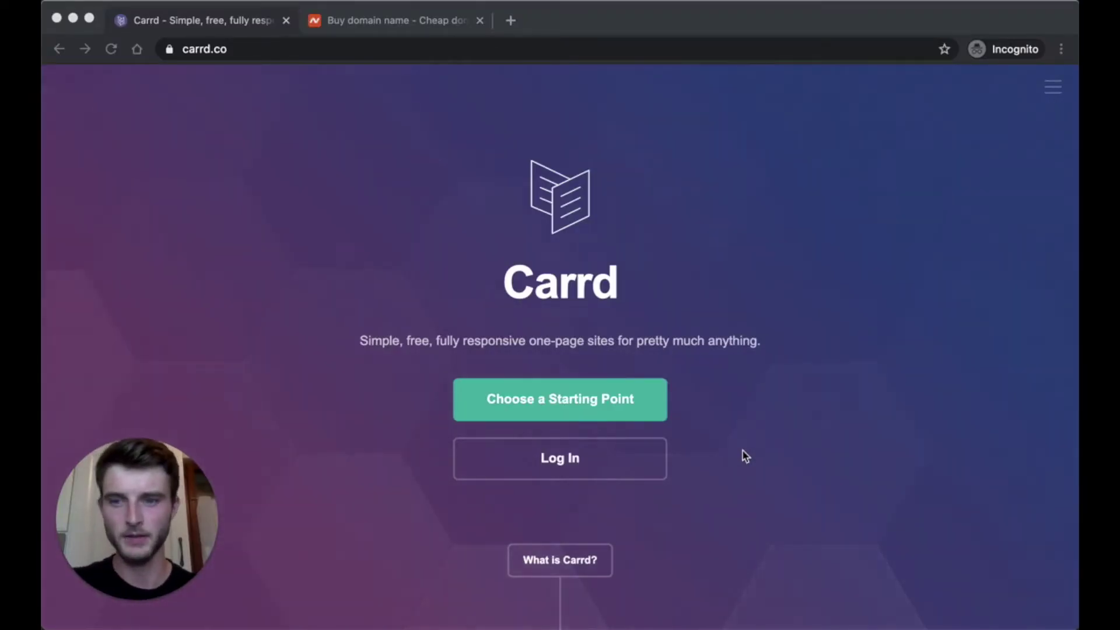
Log in to Carrd from carrd.co and open the Makerpath site in the editor
left_click(562, 470)
left_click(562, 470)
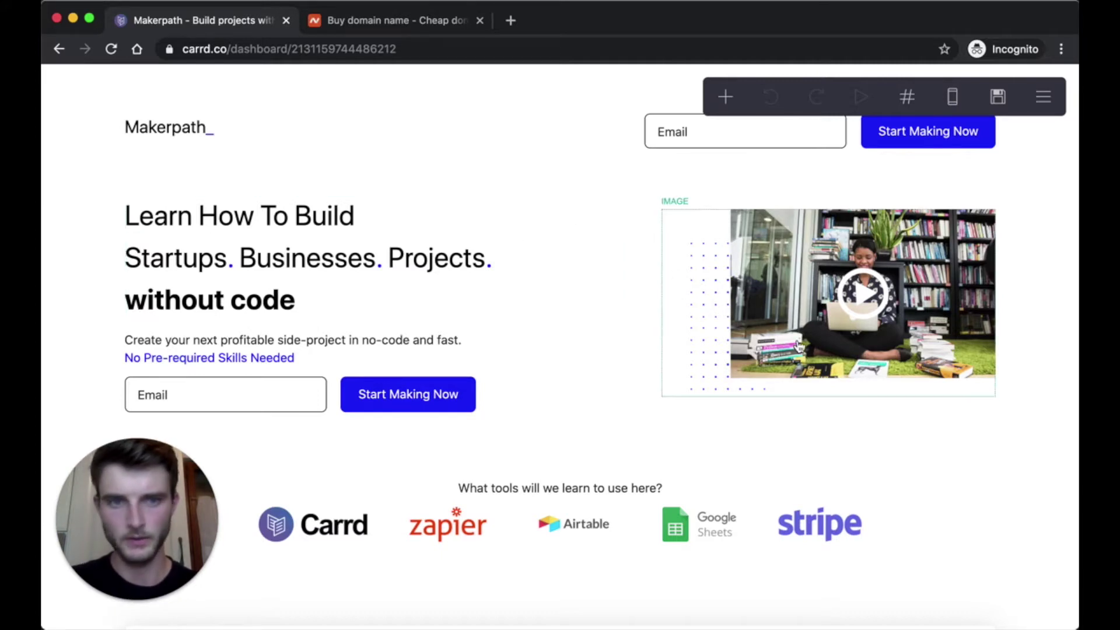
Open Makerpath's publish settings, keep the .crd.co subdomain suffix, and pick custom-domain publishing
left_click(998, 97)
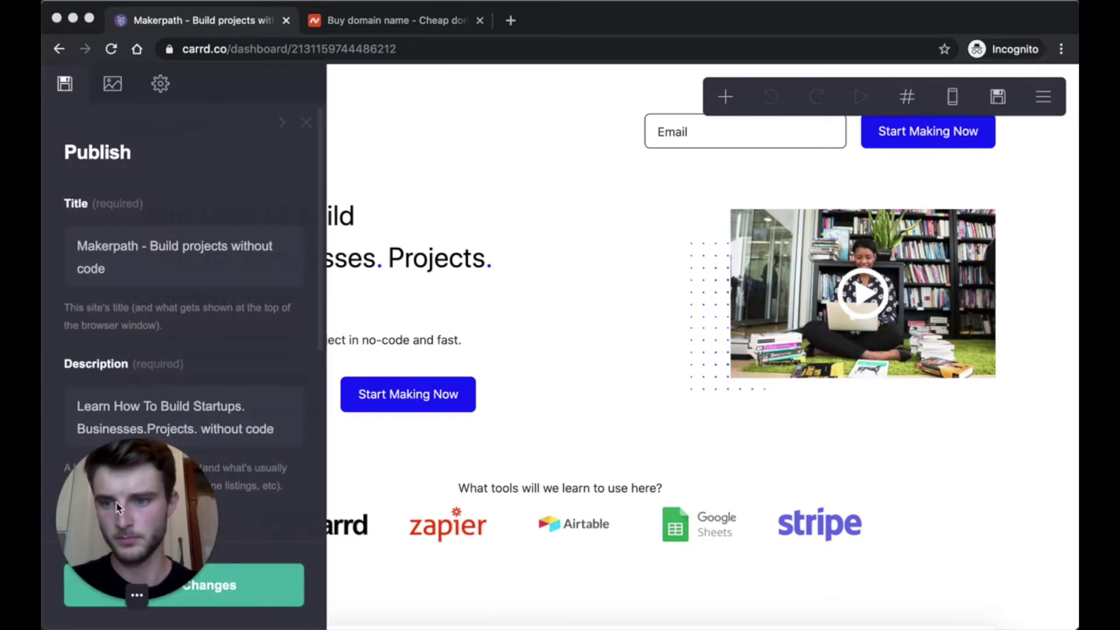
left_click_drag(134, 507, 1001, 529)
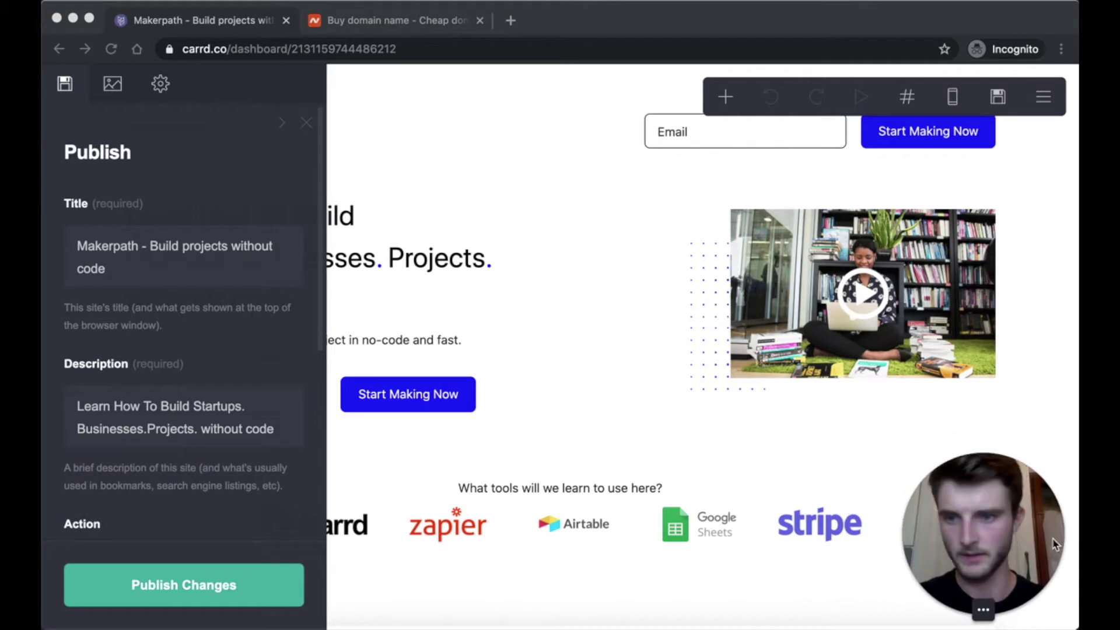
scroll(182, 352, "down", 5)
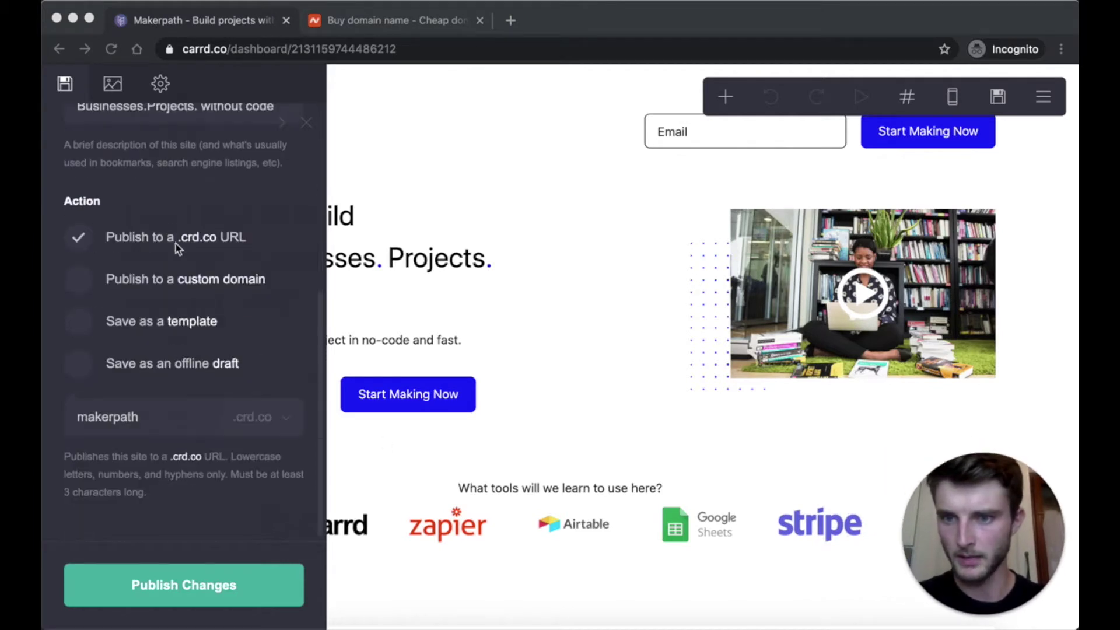
left_click(292, 424)
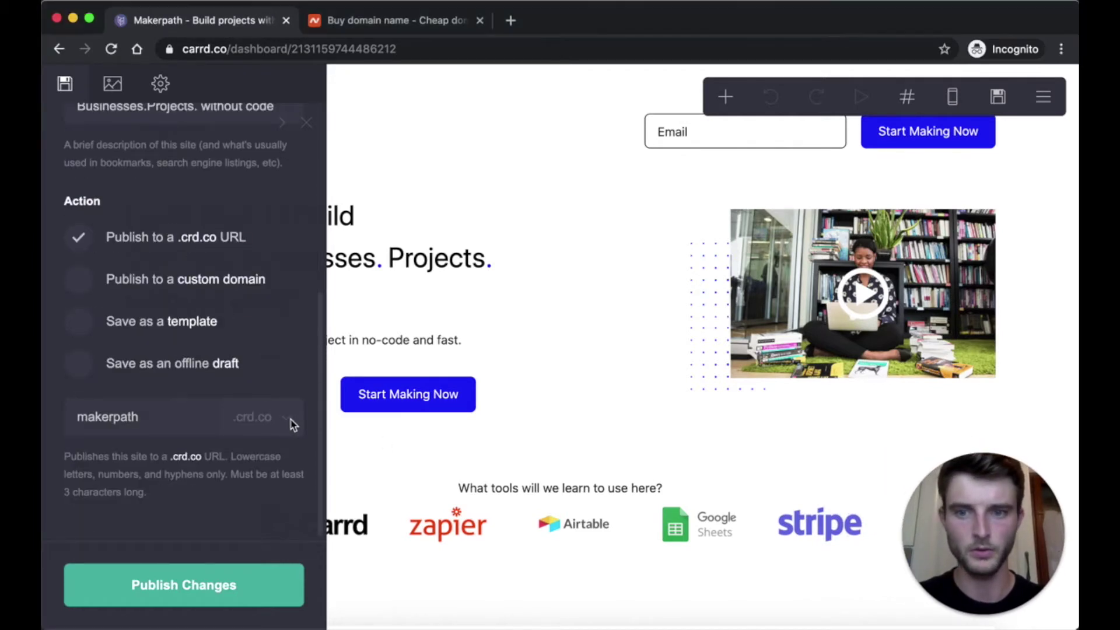
left_click(289, 425)
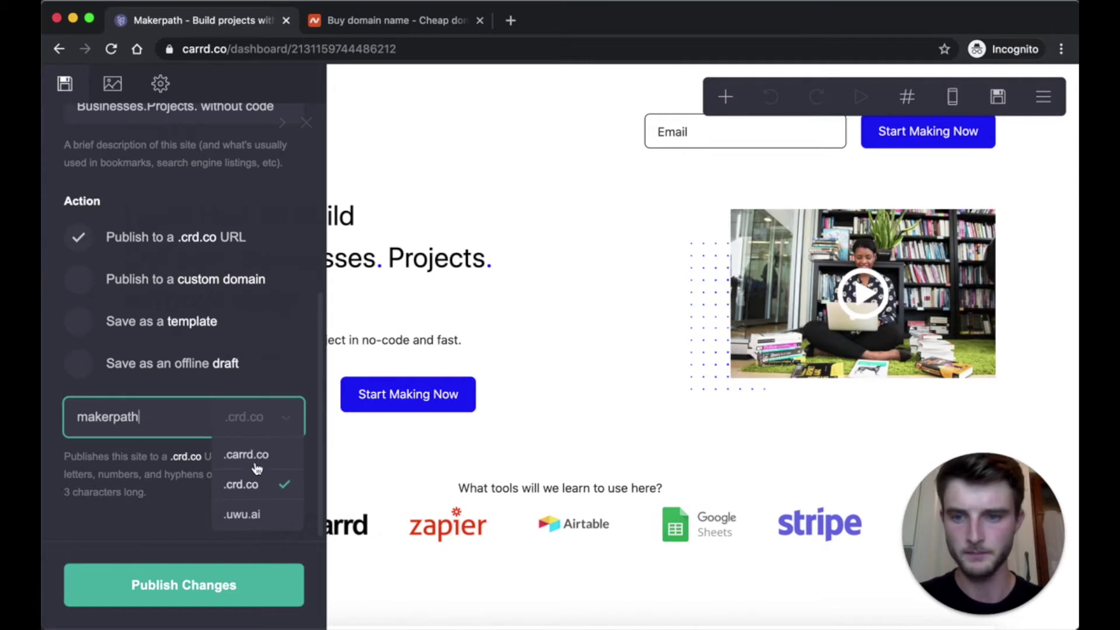
left_click(252, 488)
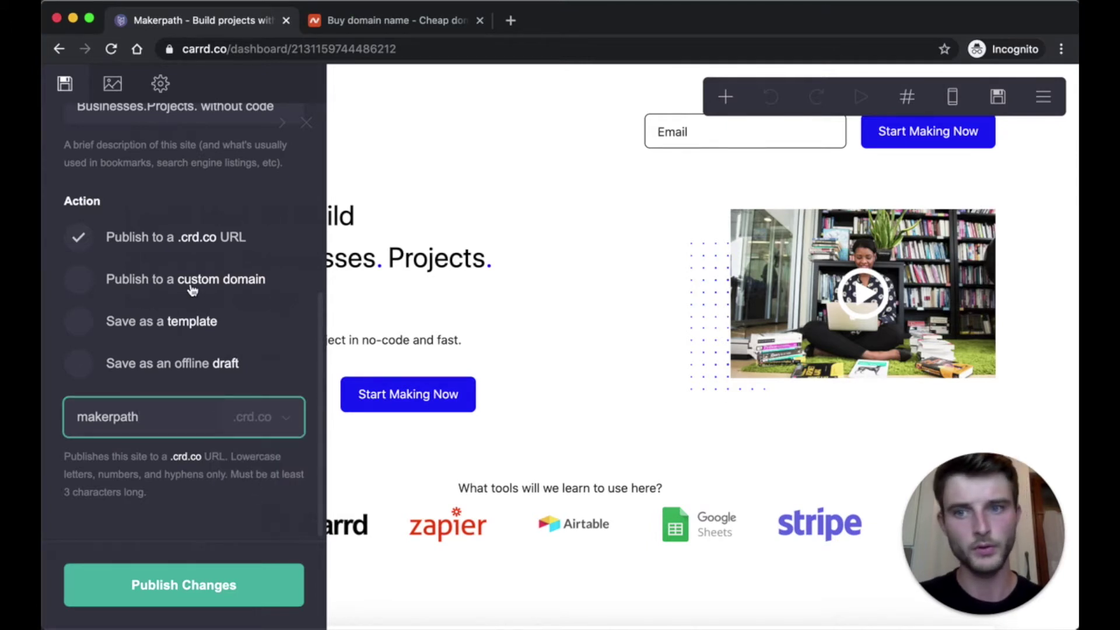
left_click(85, 286)
Choose 'Publish to a custom domain' and begin entering makerpath.co as the domain
left_click(84, 285)
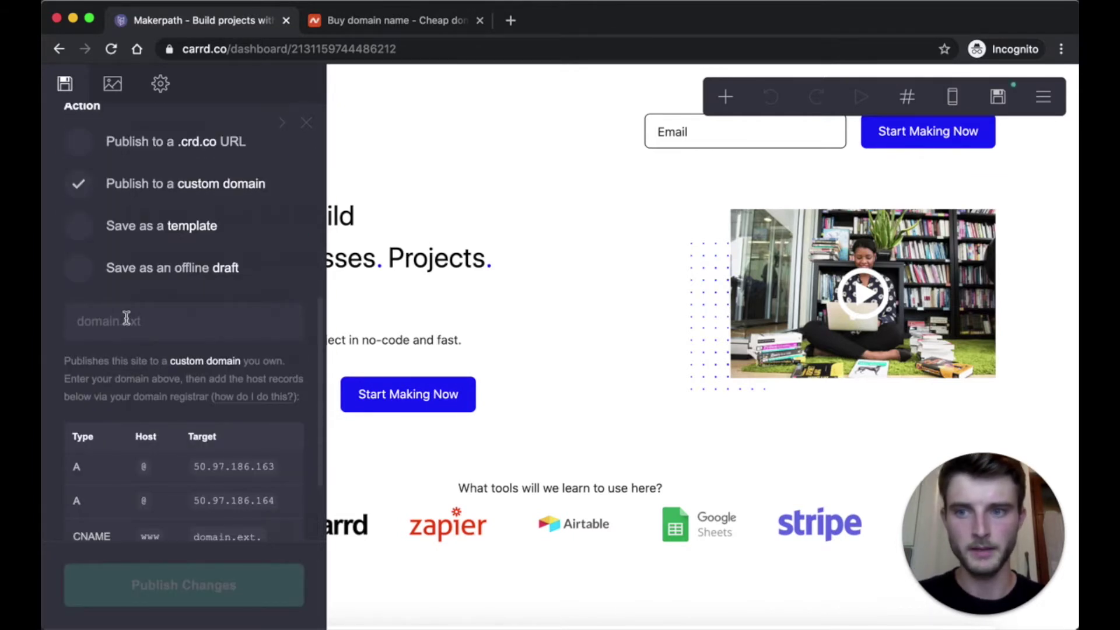
left_click(126, 318)
type("mak")
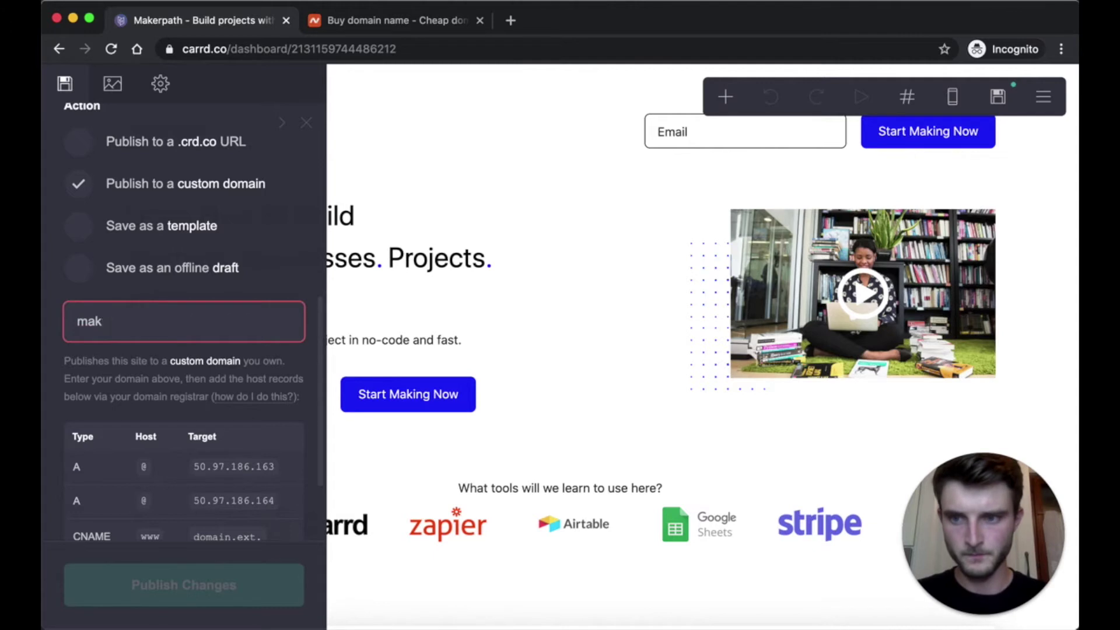
type("peo")
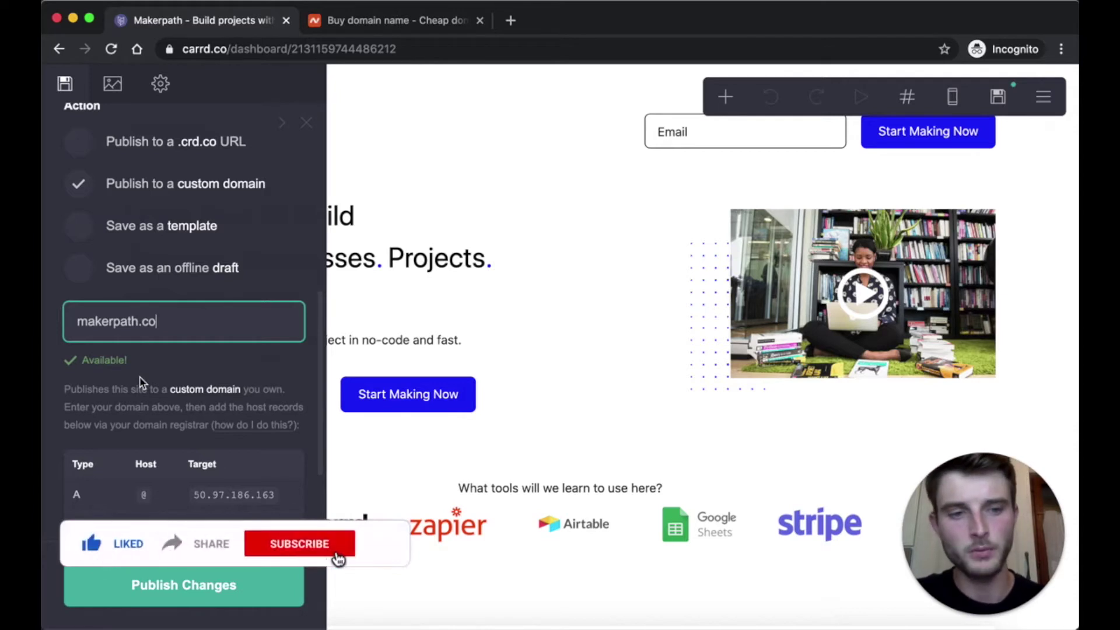
Search Namecheap for the domain makerpath.co
left_click(353, 23)
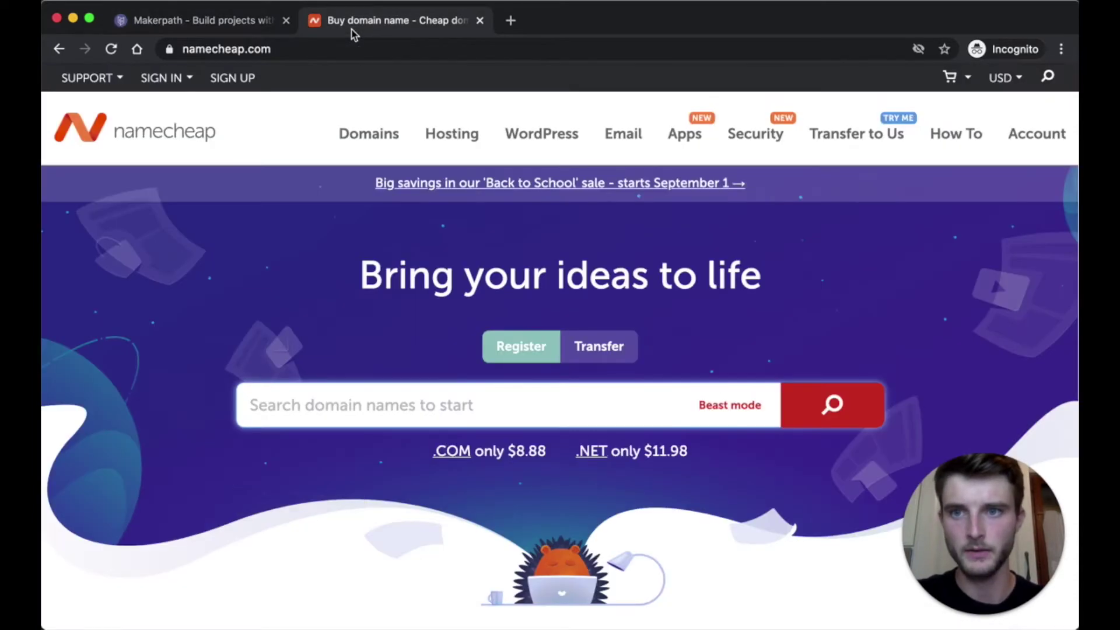
left_click(293, 402)
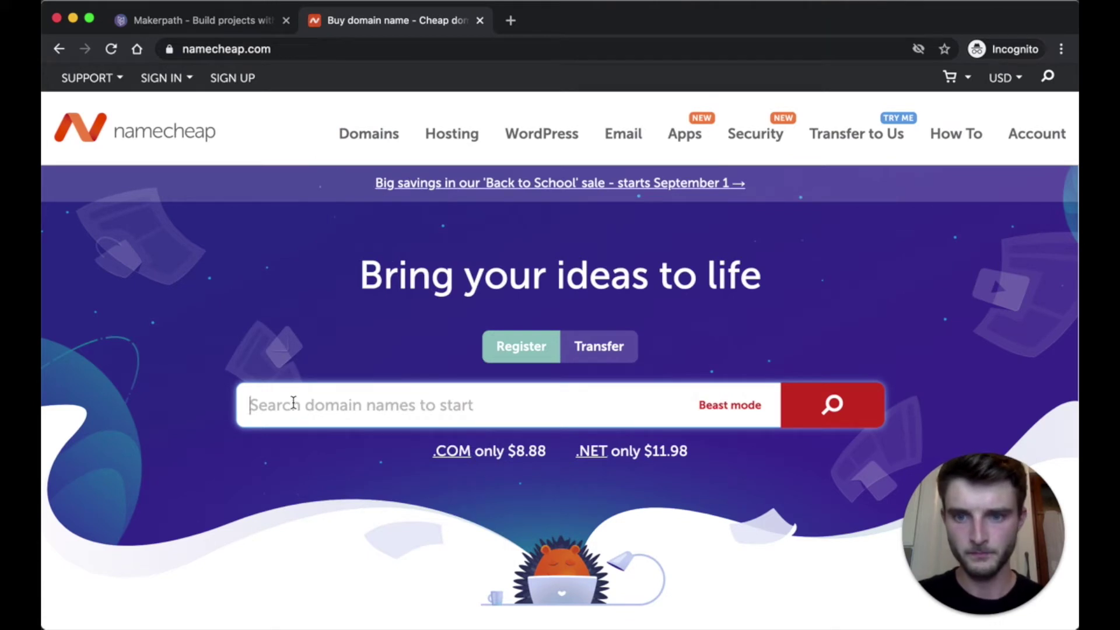
type("makerpath.co")
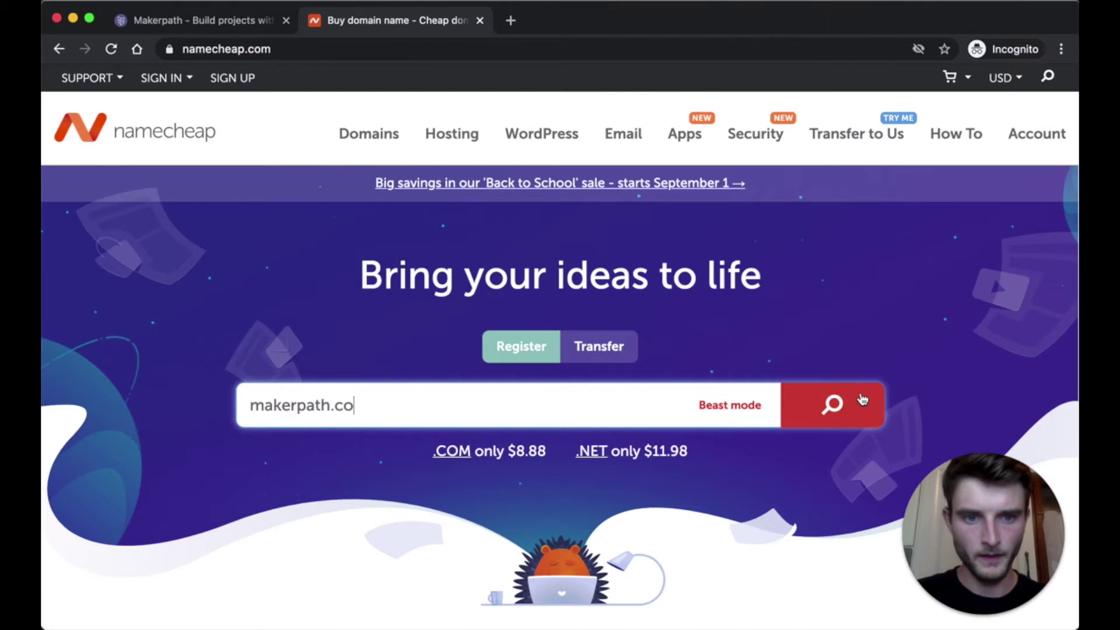
left_click(856, 406)
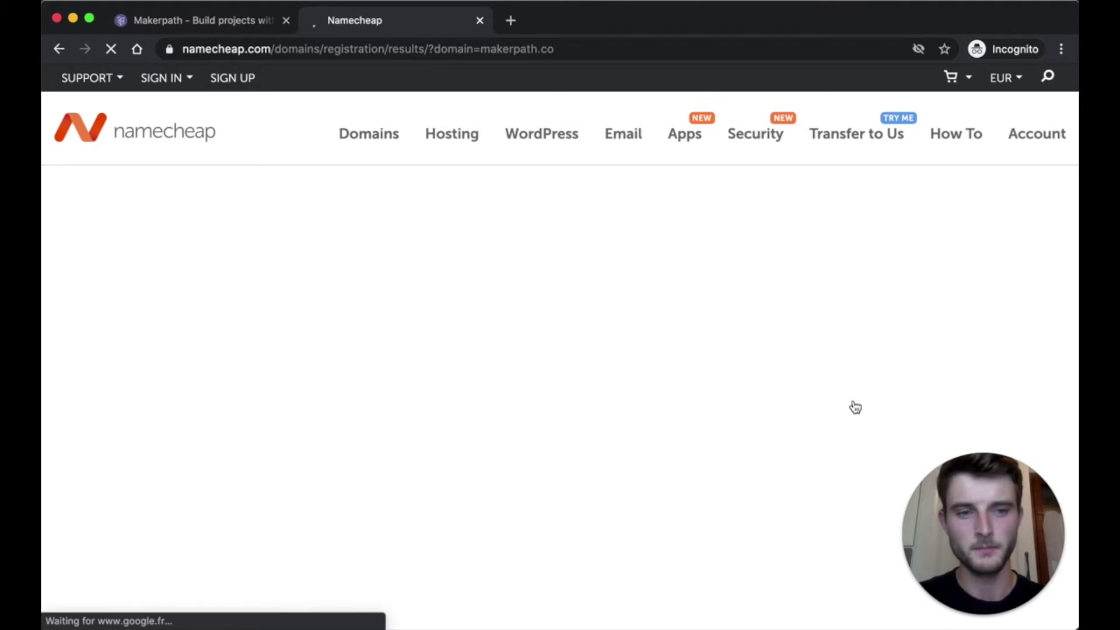
mouse_move(1045, 143)
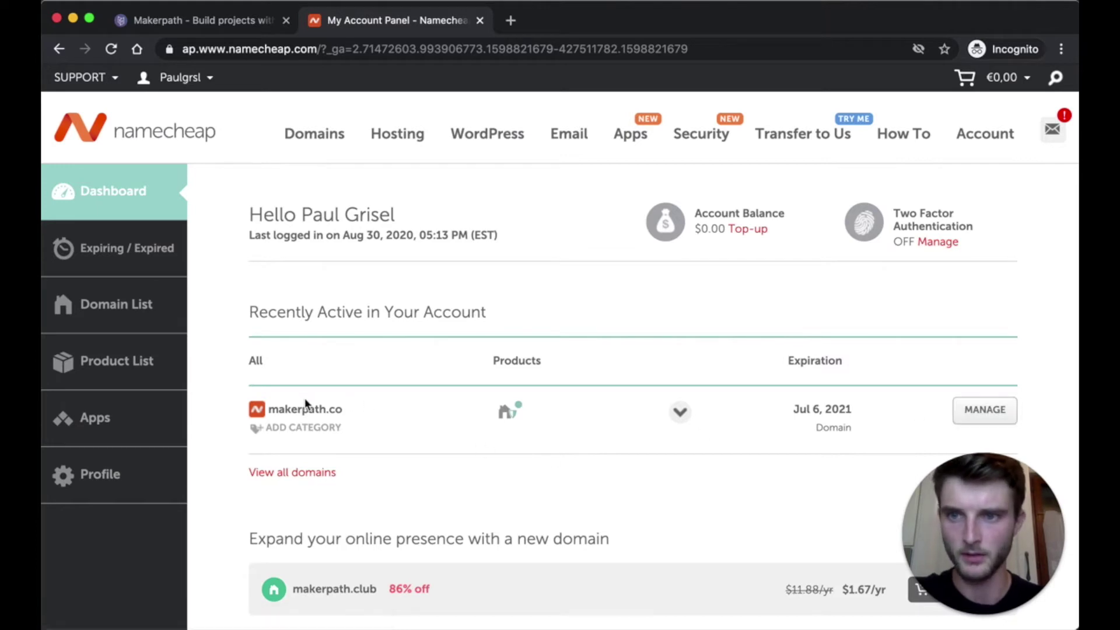
Open management of makerpath.co from the Namecheap dashboard's recently active domains
left_click(980, 418)
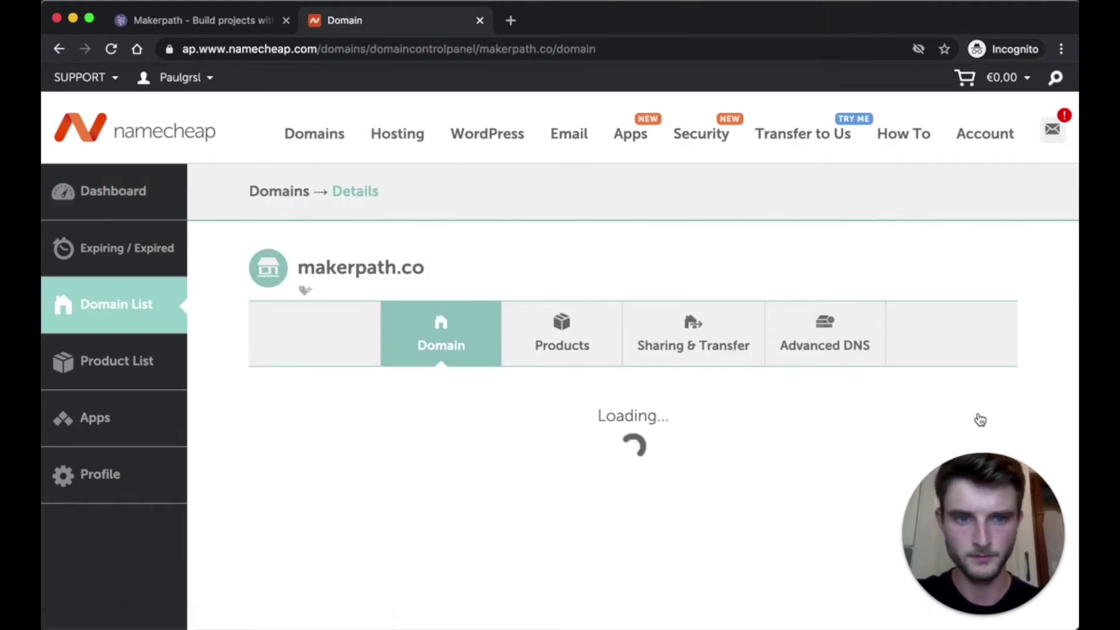
Show the Advanced DNS host records for makerpath.co in Namecheap
scroll(766, 467, "down", 1)
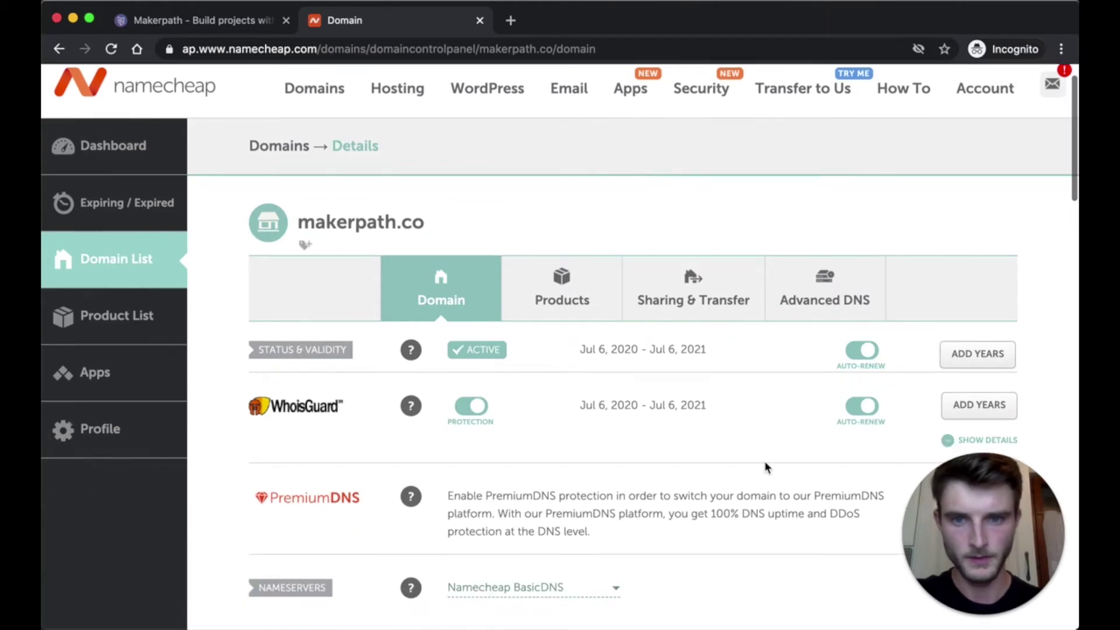
left_click(823, 305)
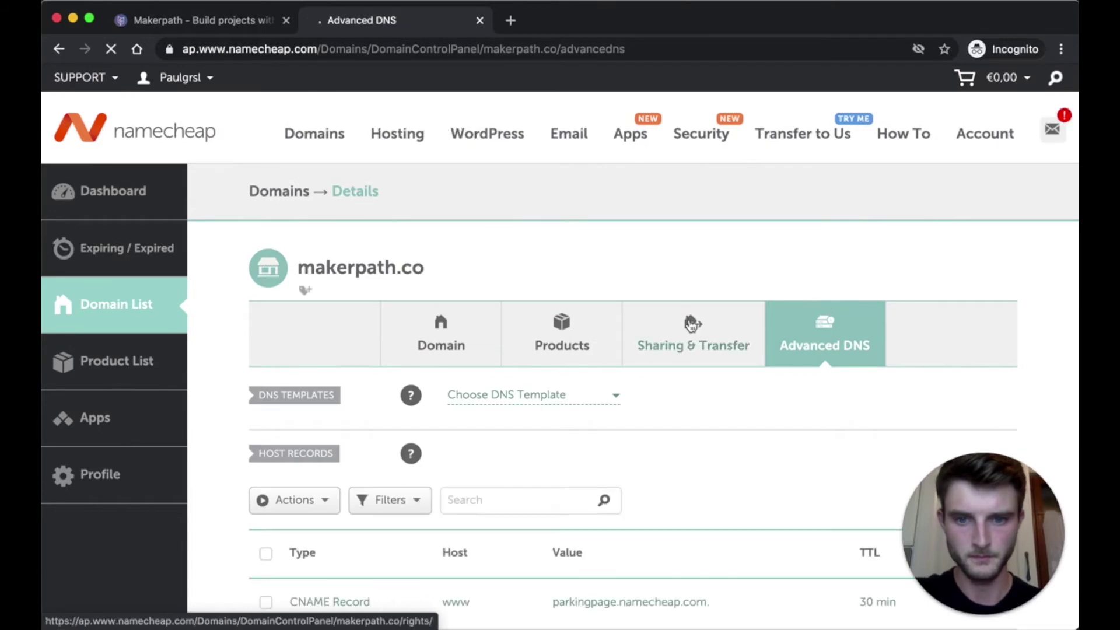
scroll(689, 323, "down", 5)
scroll(545, 398, "up", 1)
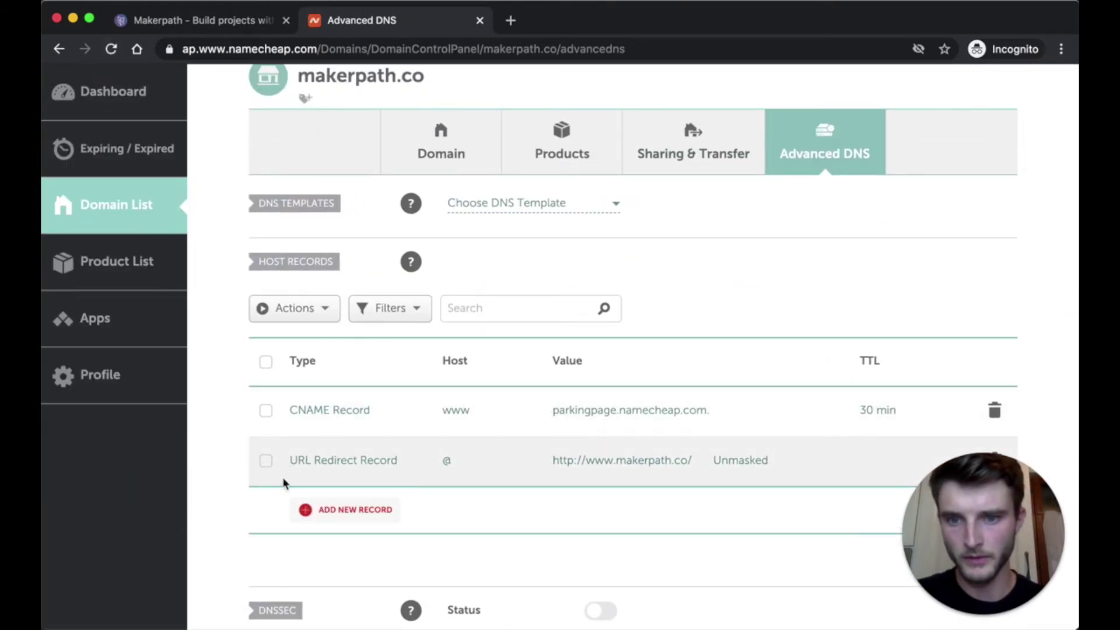
Select Carrd's first A record target 50.97.186.163 for copying into Namecheap
left_click(194, 24)
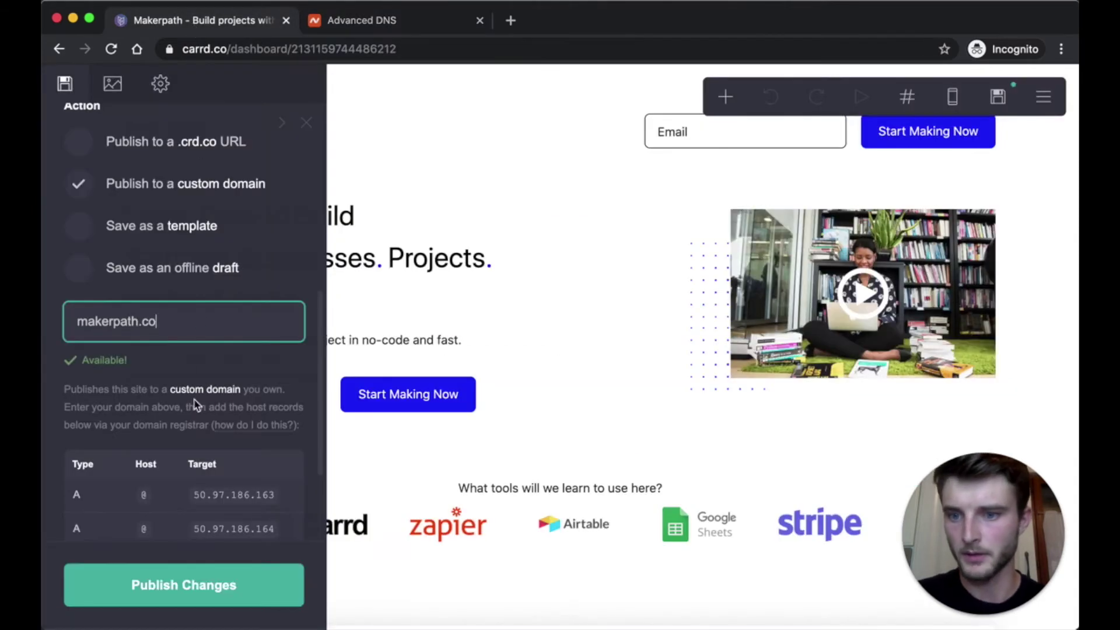
scroll(194, 398, "down", 3)
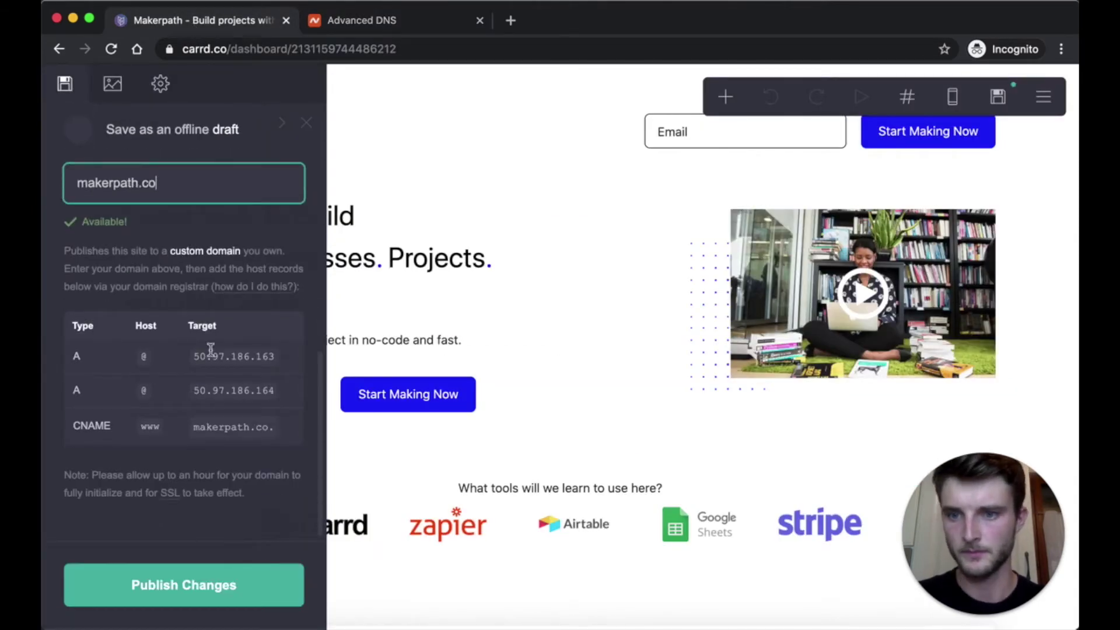
left_click_drag(268, 355, 160, 360)
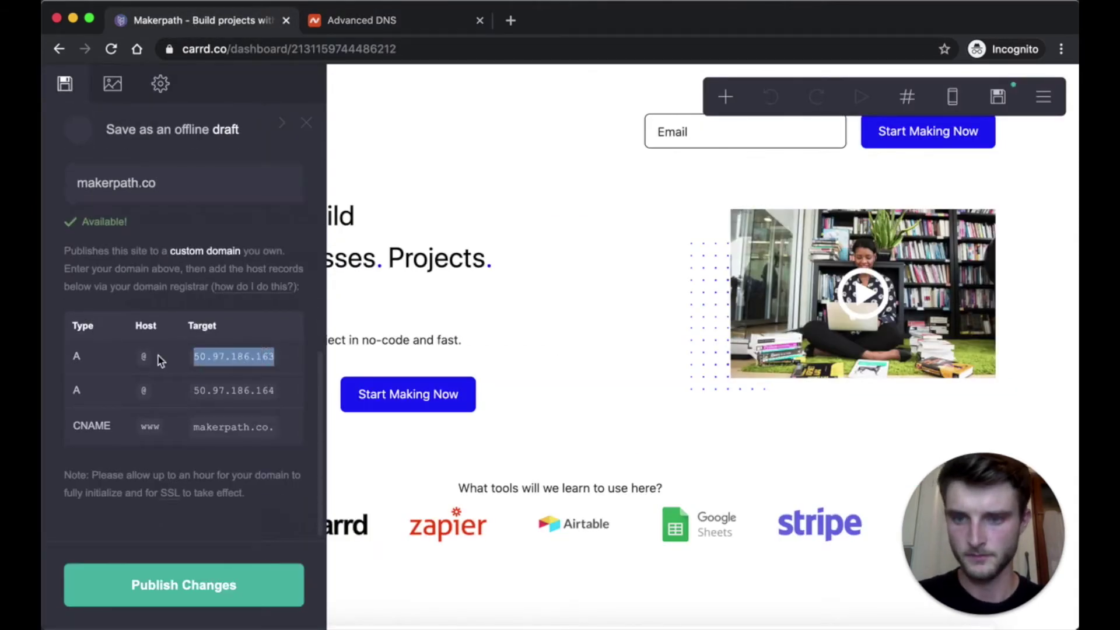
left_click(417, 26)
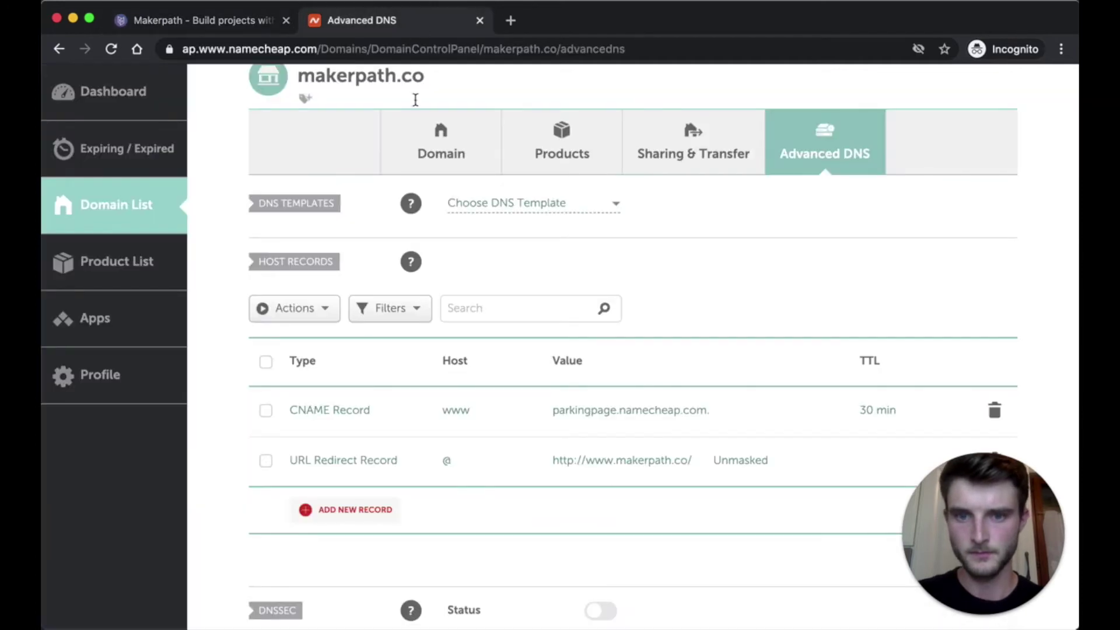
Remove the existing www CNAME and @ URL redirect host records for makerpath.co
left_click(266, 411)
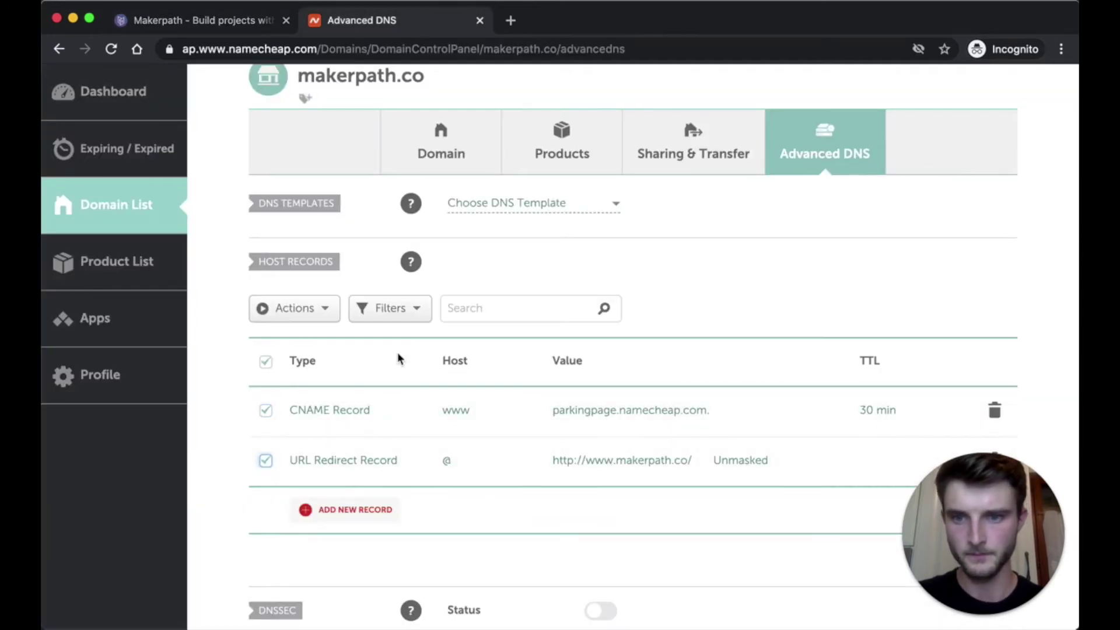
left_click(322, 309)
left_click(282, 338)
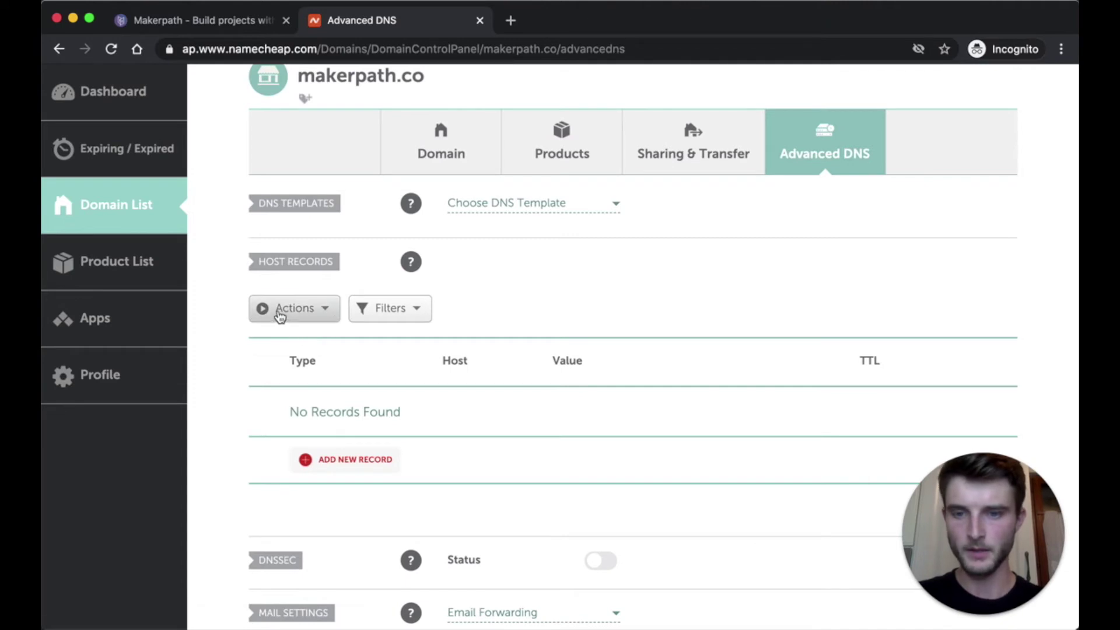
left_click(280, 315)
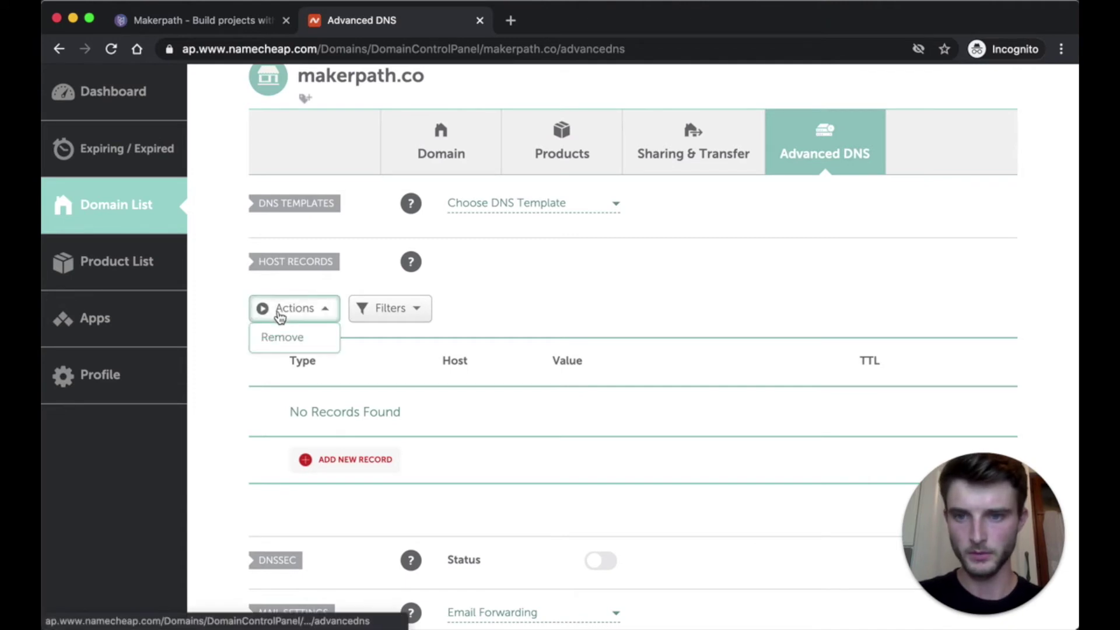
Add an @ A record pointing to 50.97.186.163 with Automatic TTL
left_click(375, 467)
left_click(348, 297)
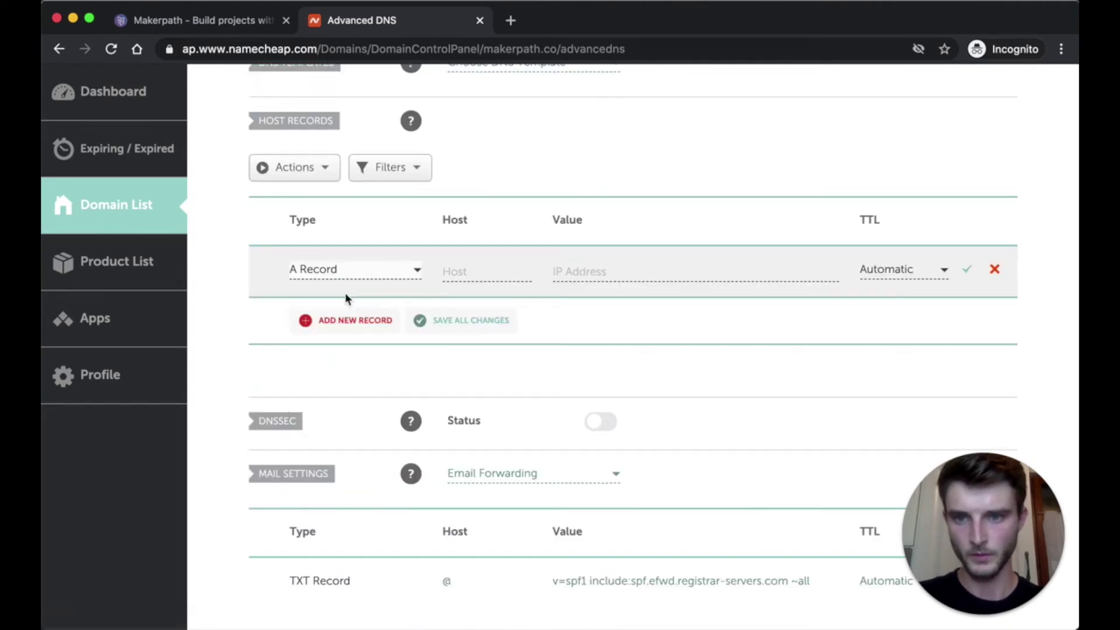
left_click(494, 273)
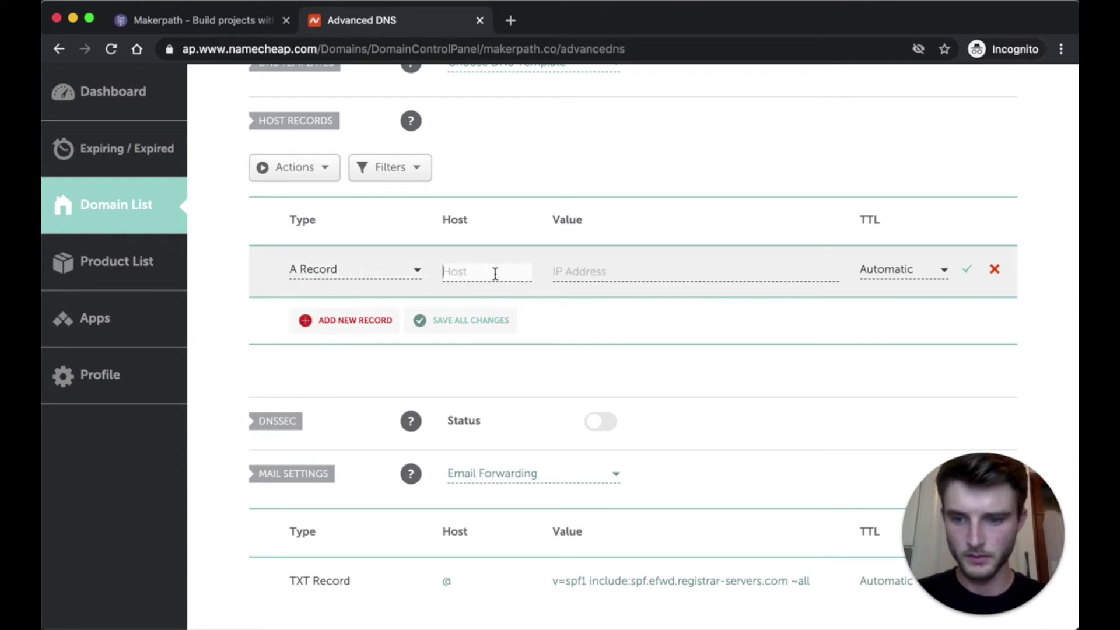
left_click(576, 273)
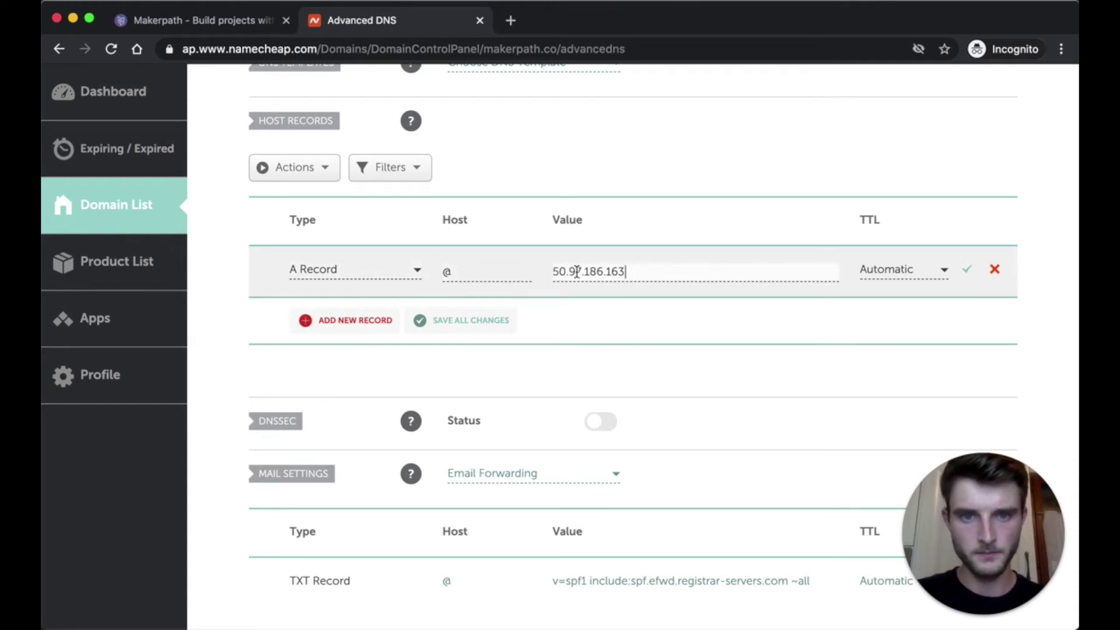
left_click(929, 272)
left_click(913, 297)
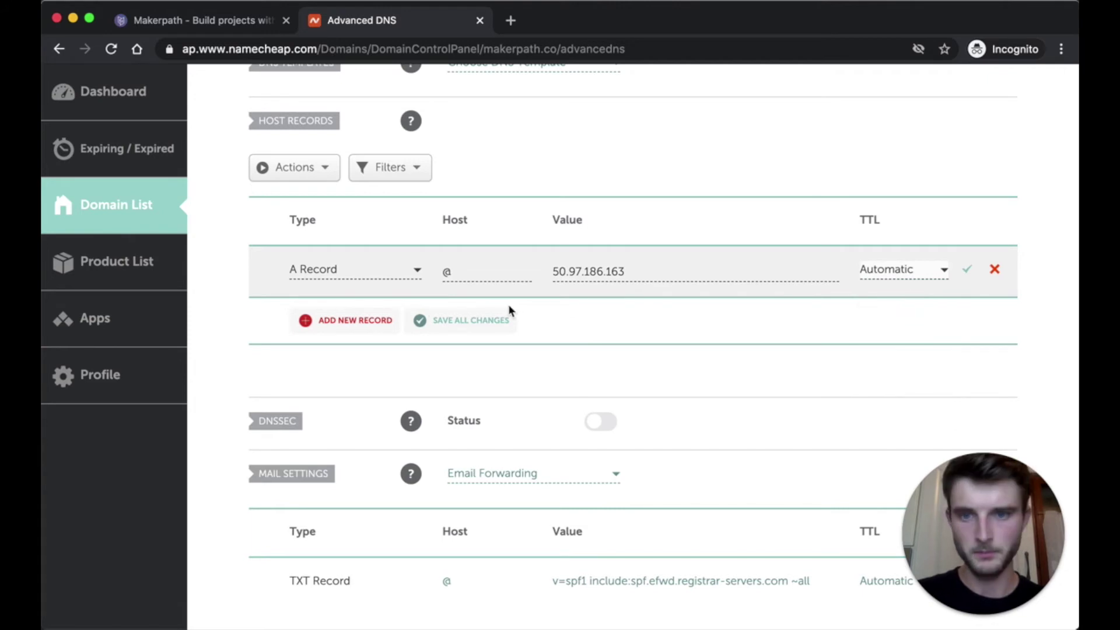
left_click(968, 271)
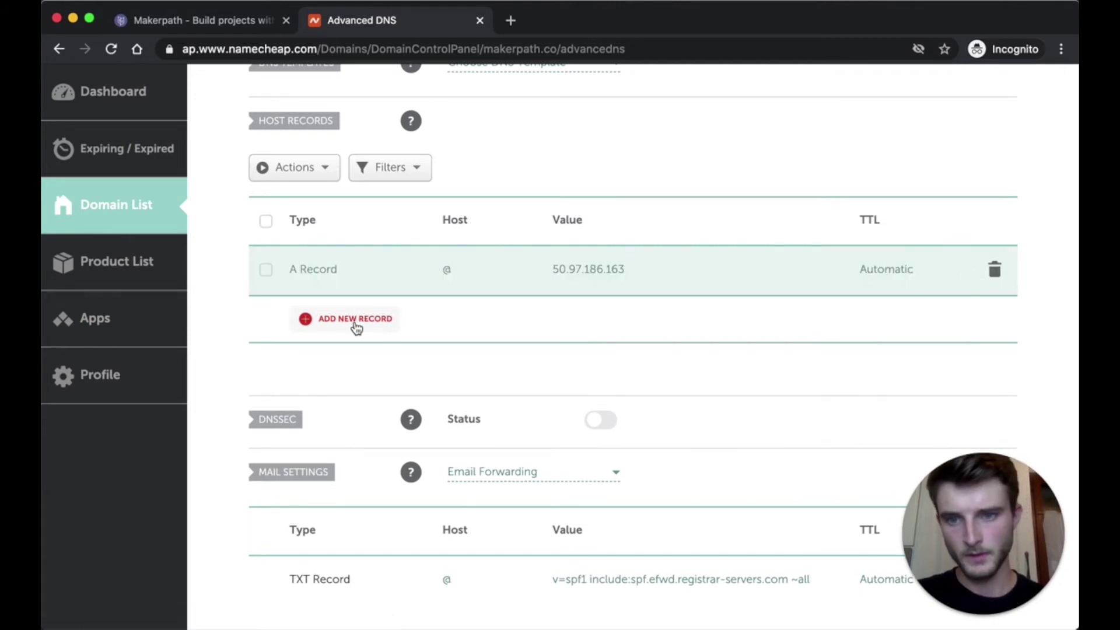
Add a second @ A record pointing to 50.97.186.164, copied from Carrd
left_click(354, 322)
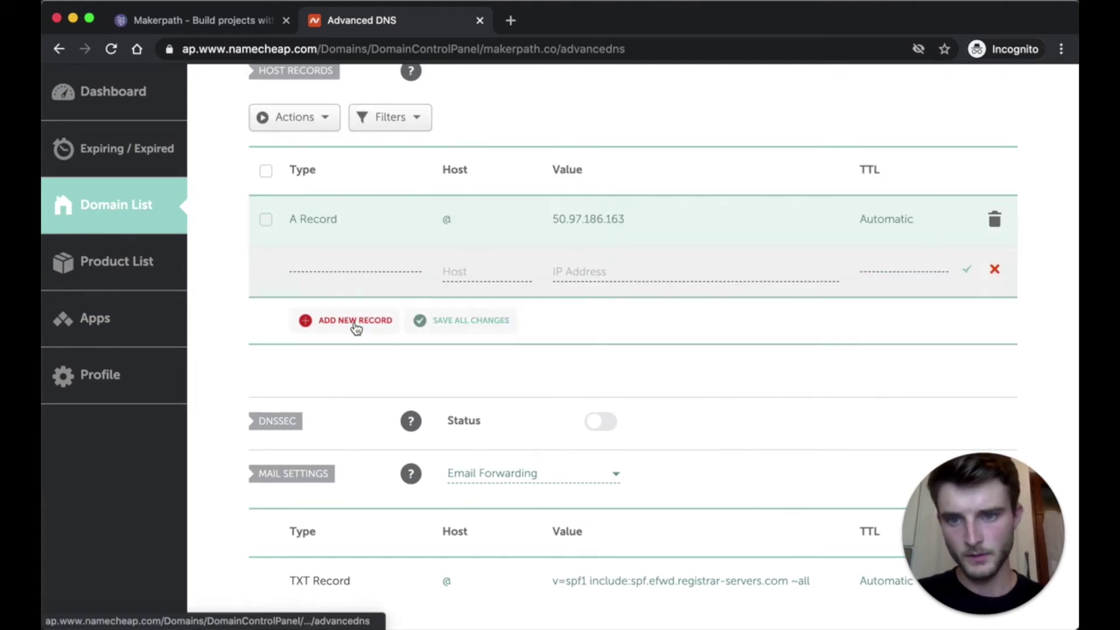
left_click(474, 271)
type("@")
left_click(565, 271)
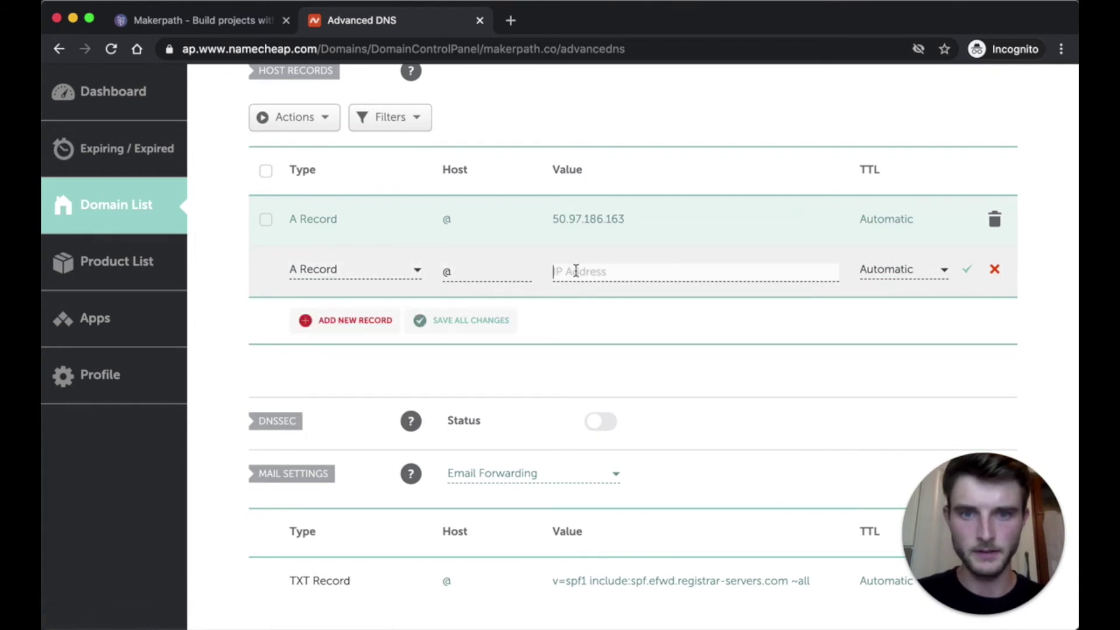
left_click(194, 26)
left_click_drag(276, 390, 192, 393)
key("super+c")
left_click(437, 28)
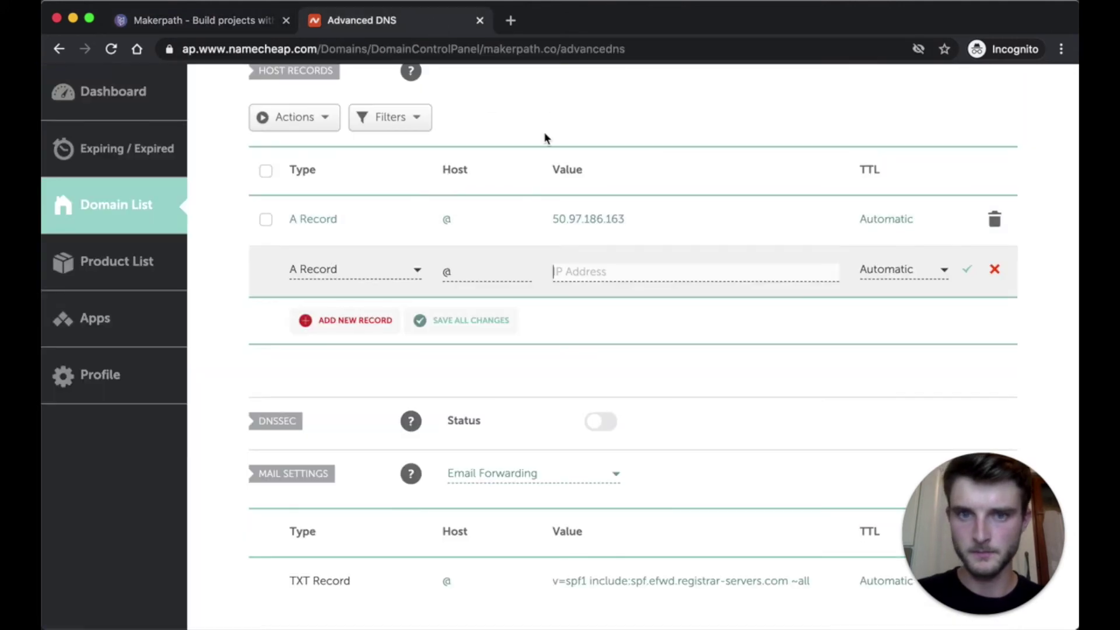
key("super+v")
left_click(967, 270)
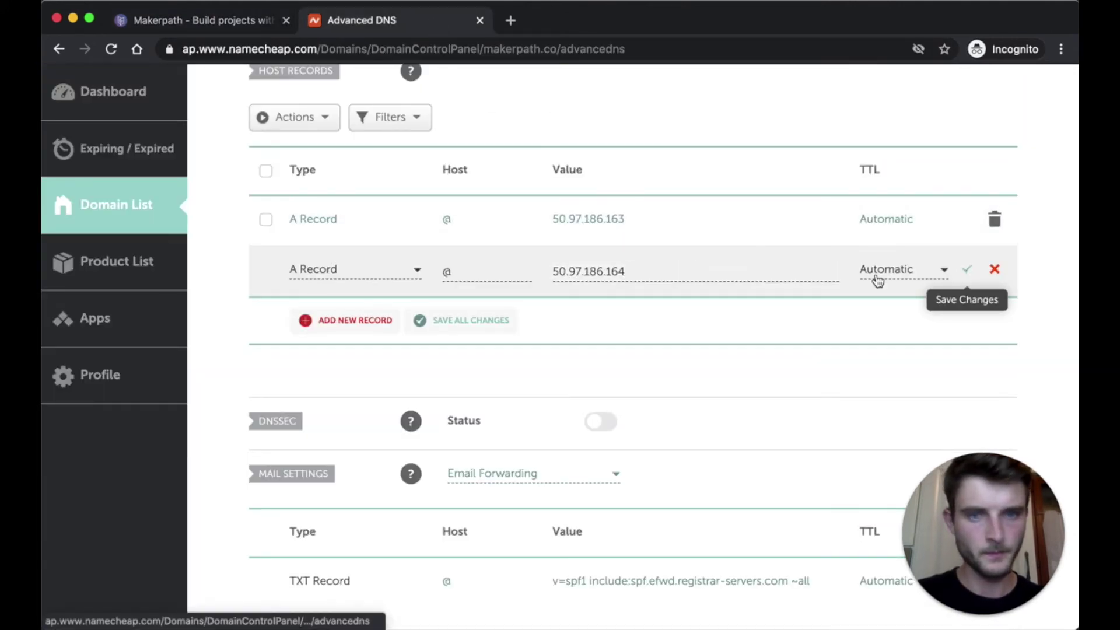
left_click(210, 23)
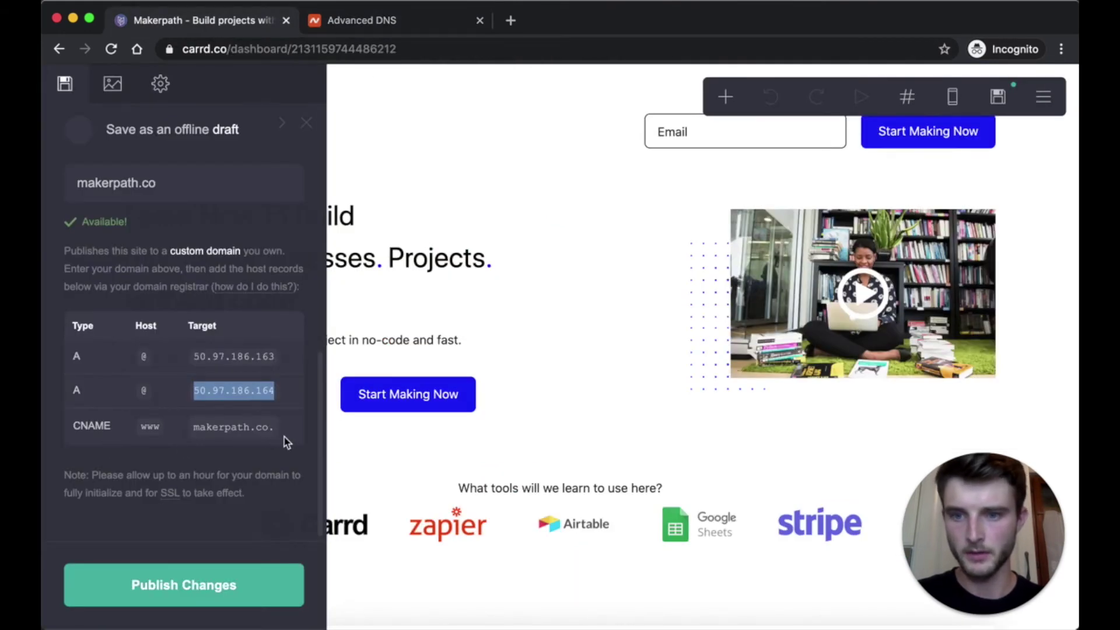
Copy the CNAME target 'makerpath.co.' from Carrd's host records table
left_click_drag(191, 427, 294, 425)
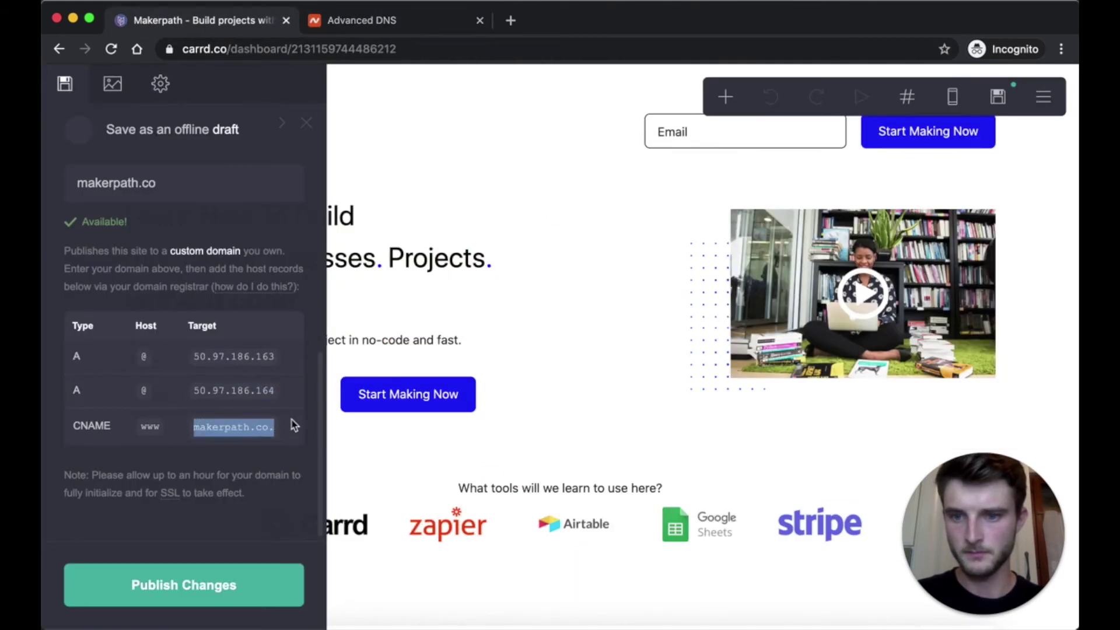
left_click(368, 26)
Add and save a www CNAME record targeting makerpath.co. below the two A records
left_click(328, 320)
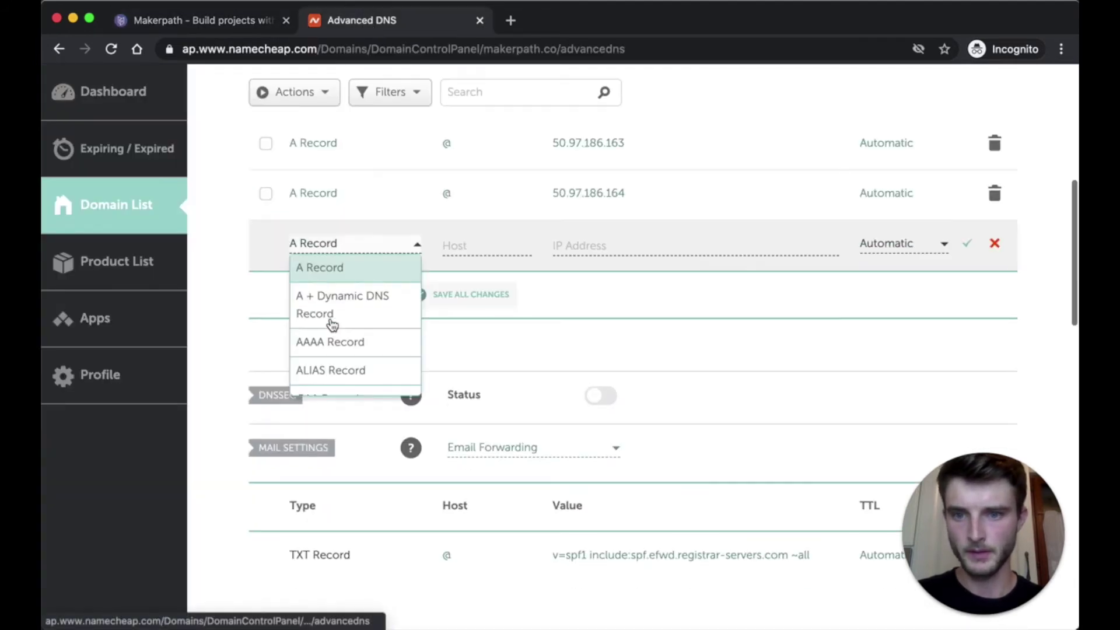
scroll(355, 309, "down", 2)
scroll(354, 314, "down", 2)
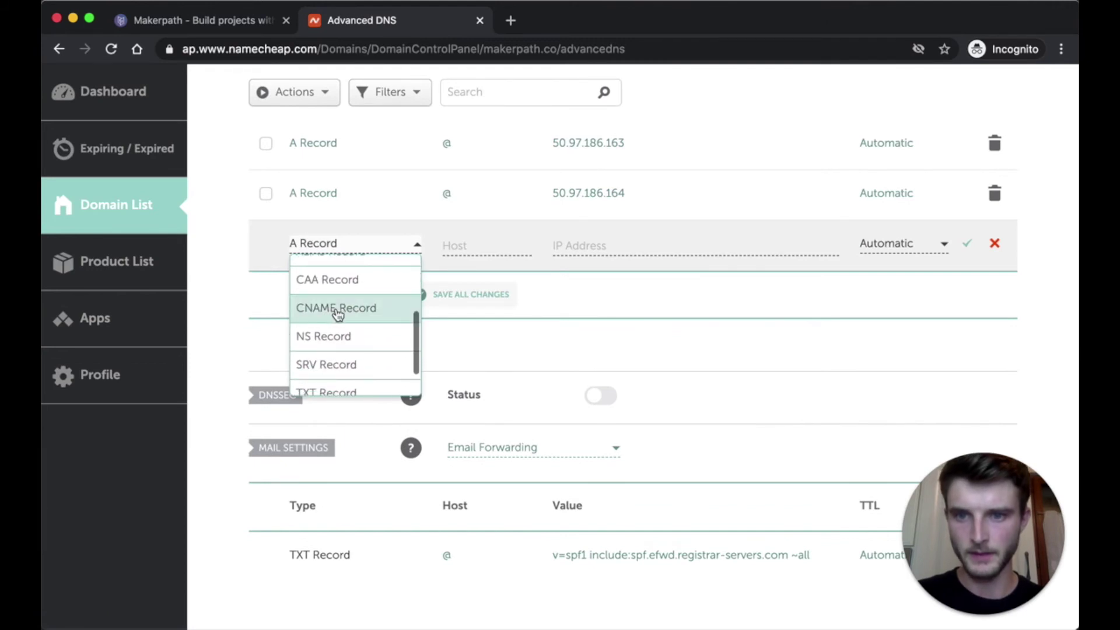
left_click(353, 312)
left_click(482, 248)
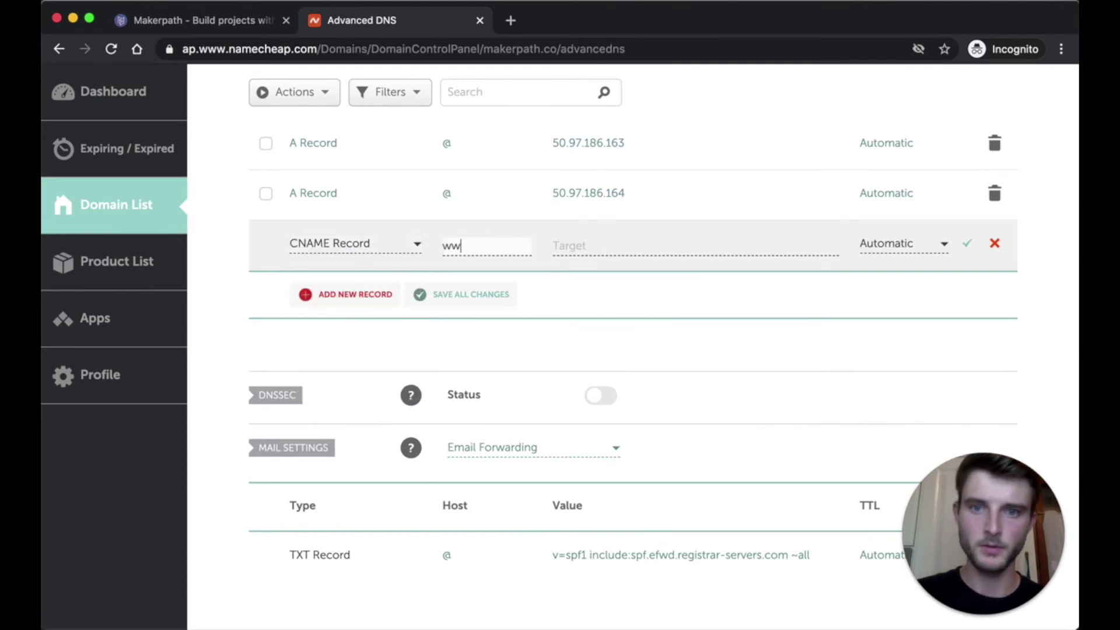
left_click(596, 249)
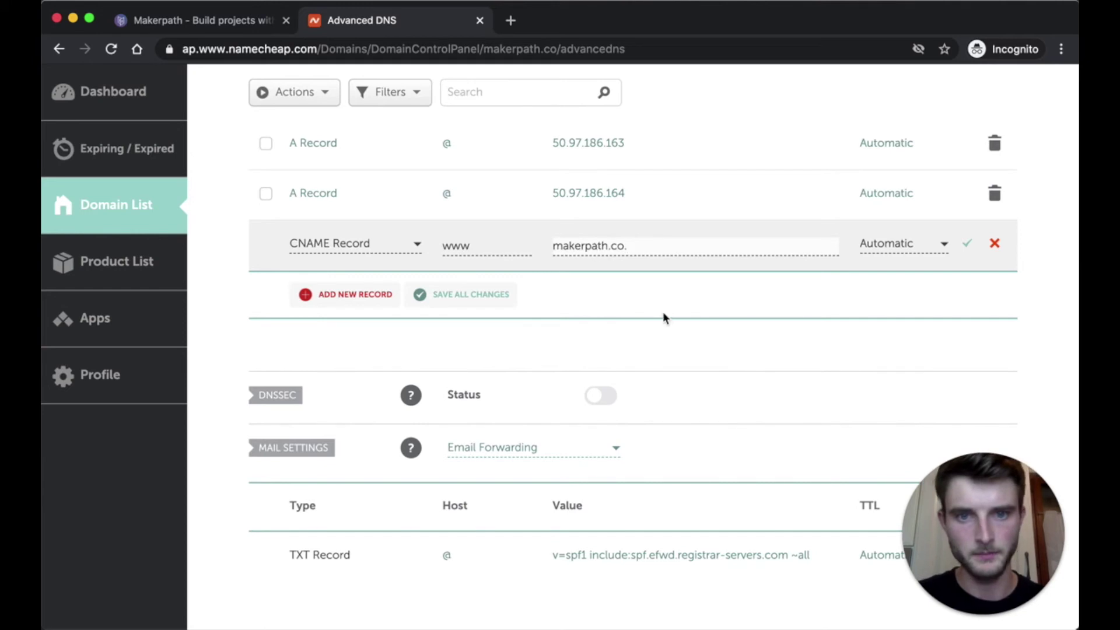
left_click(966, 246)
left_click(967, 248)
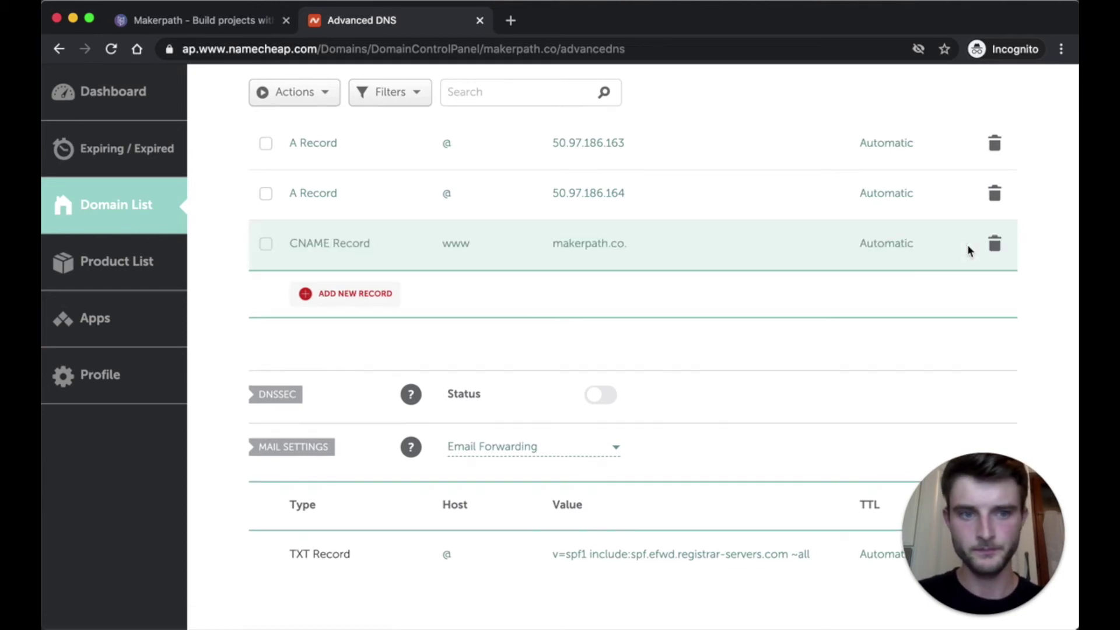
scroll(746, 371, "up", 5)
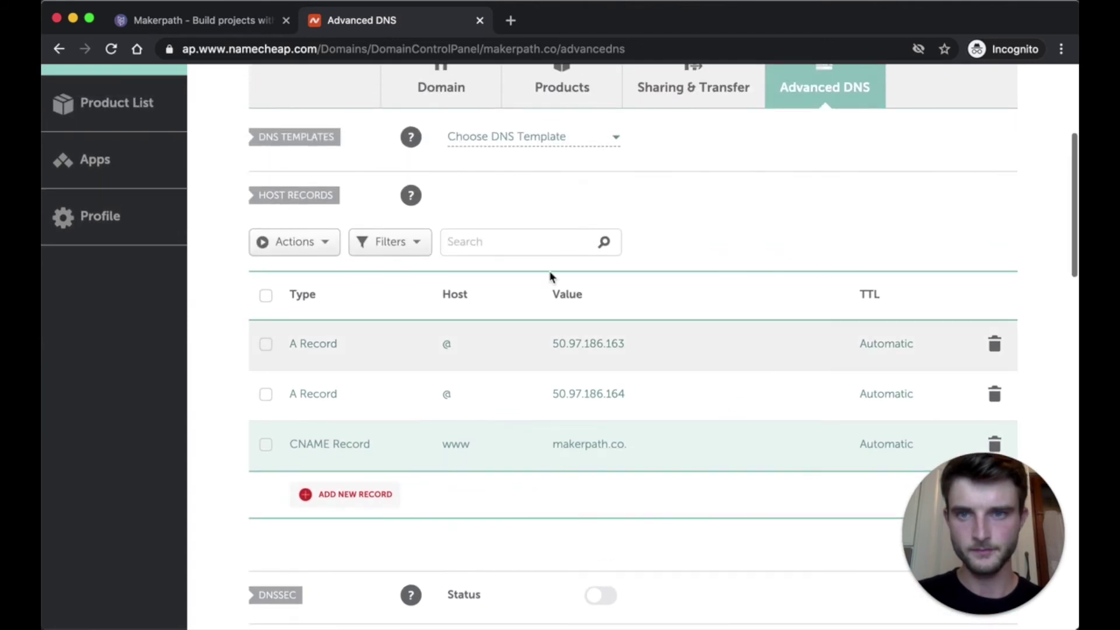
Load makerpath.co in a new Chrome tab, which shows a File not found page
left_click(514, 26)
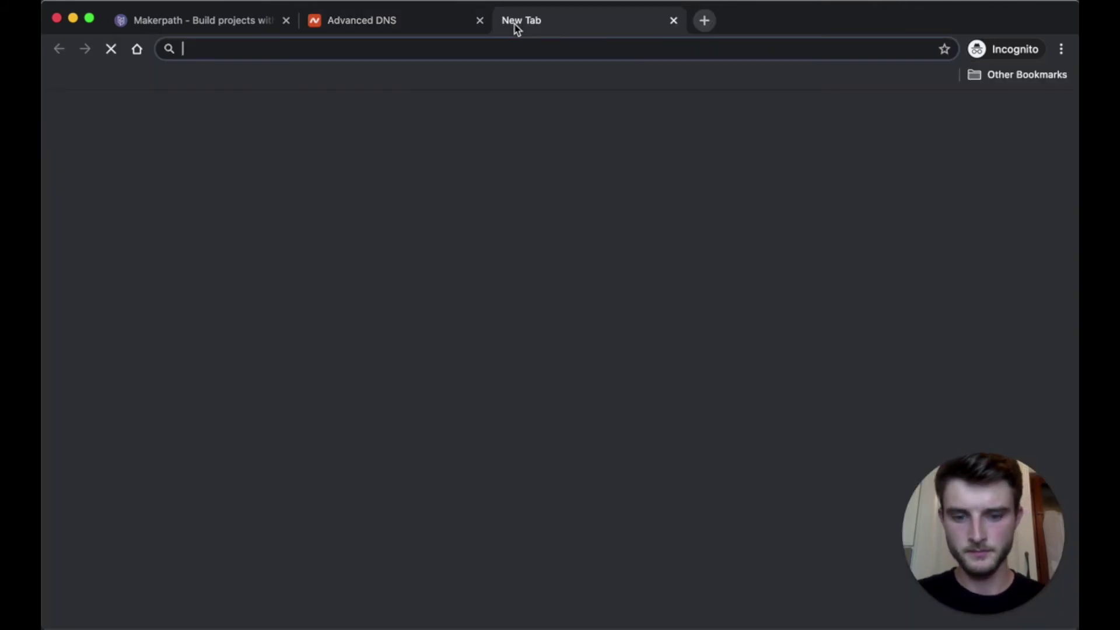
type("makerpath.co")
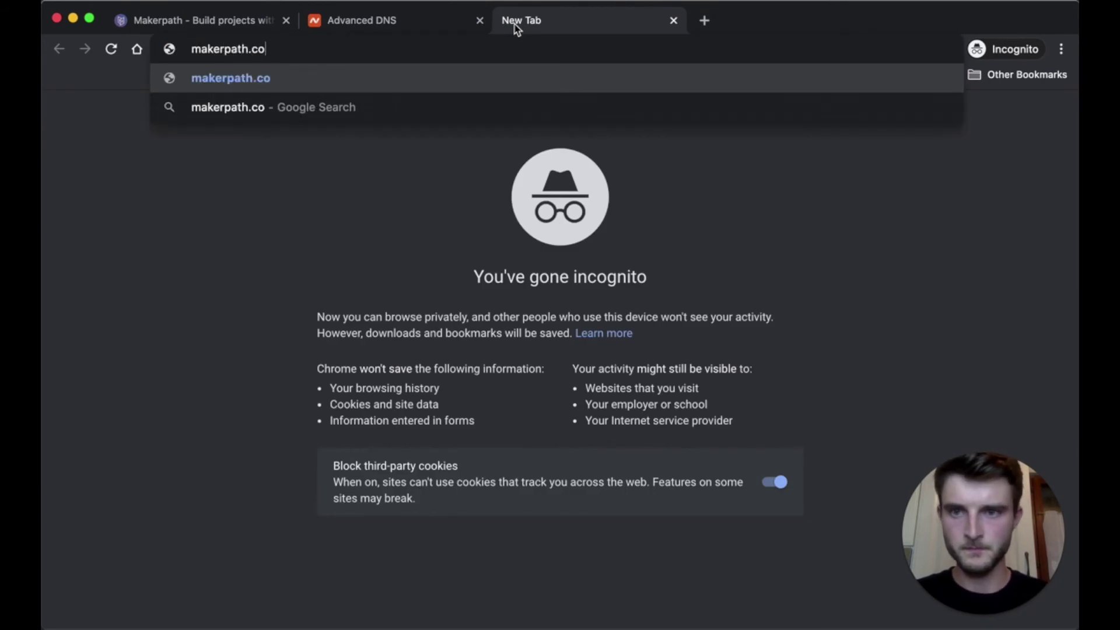
key("Return")
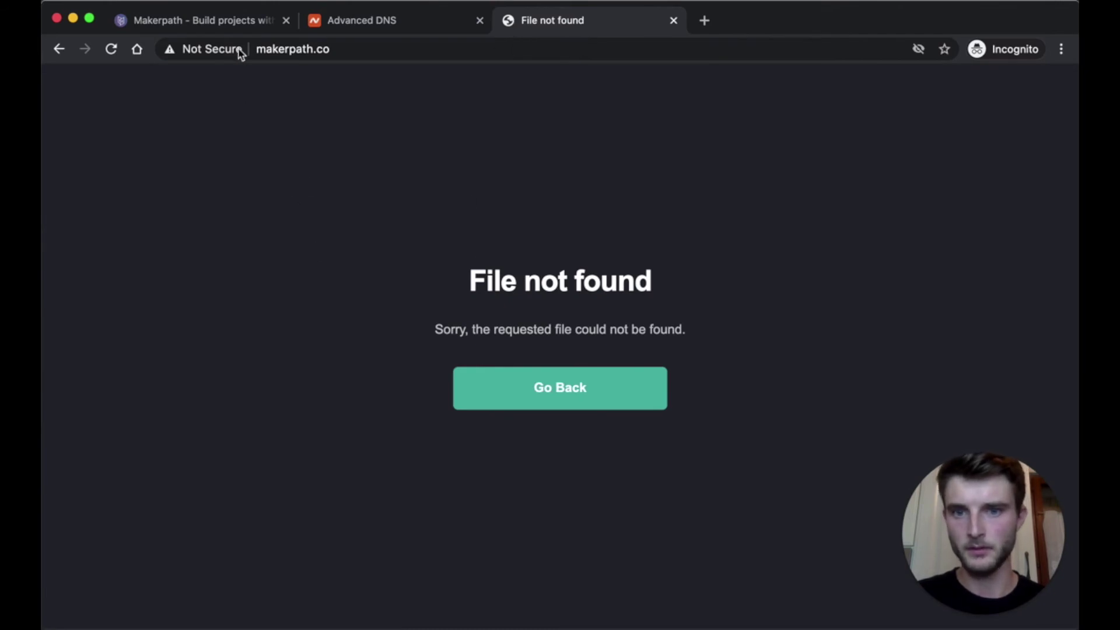
Publish the Makerpath changes from the Carrd editor and dismiss the Done confirmation
left_click(231, 21)
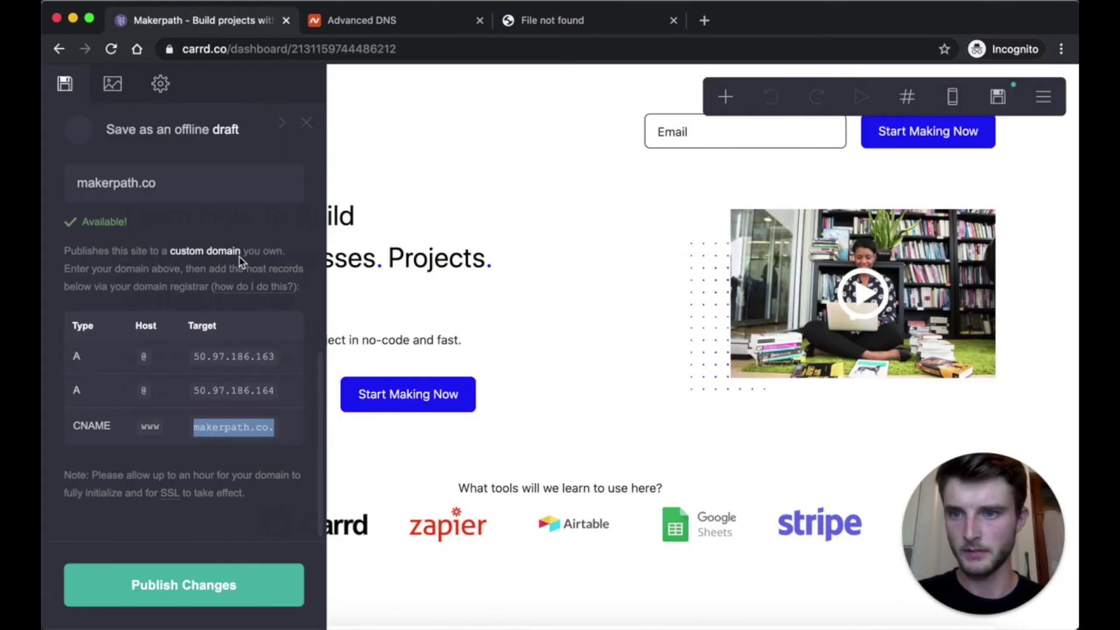
left_click(183, 592)
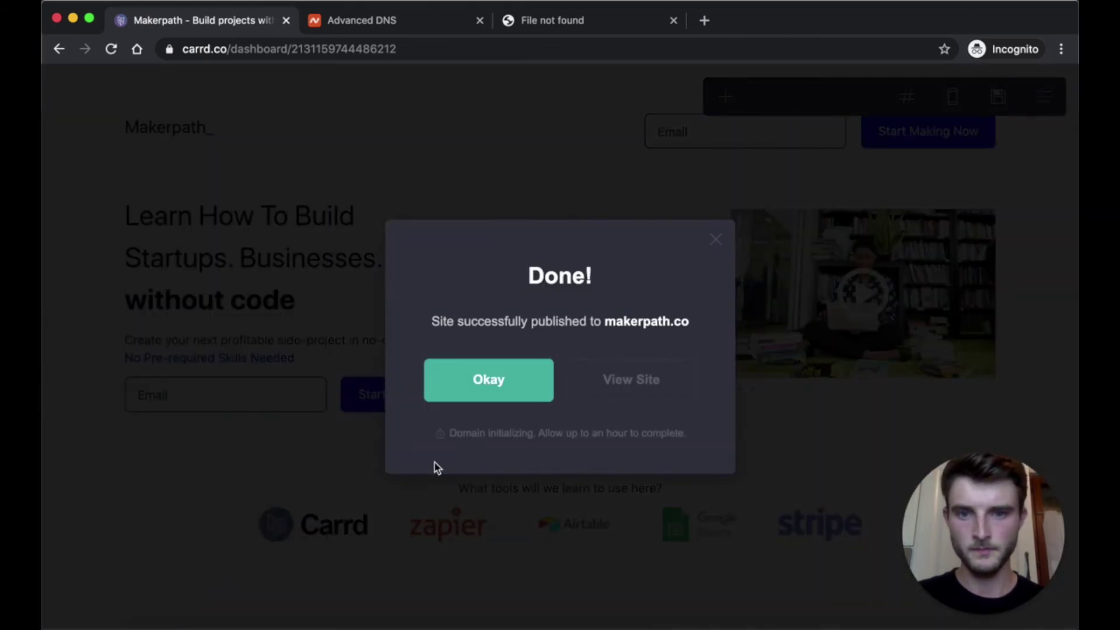
left_click(628, 322)
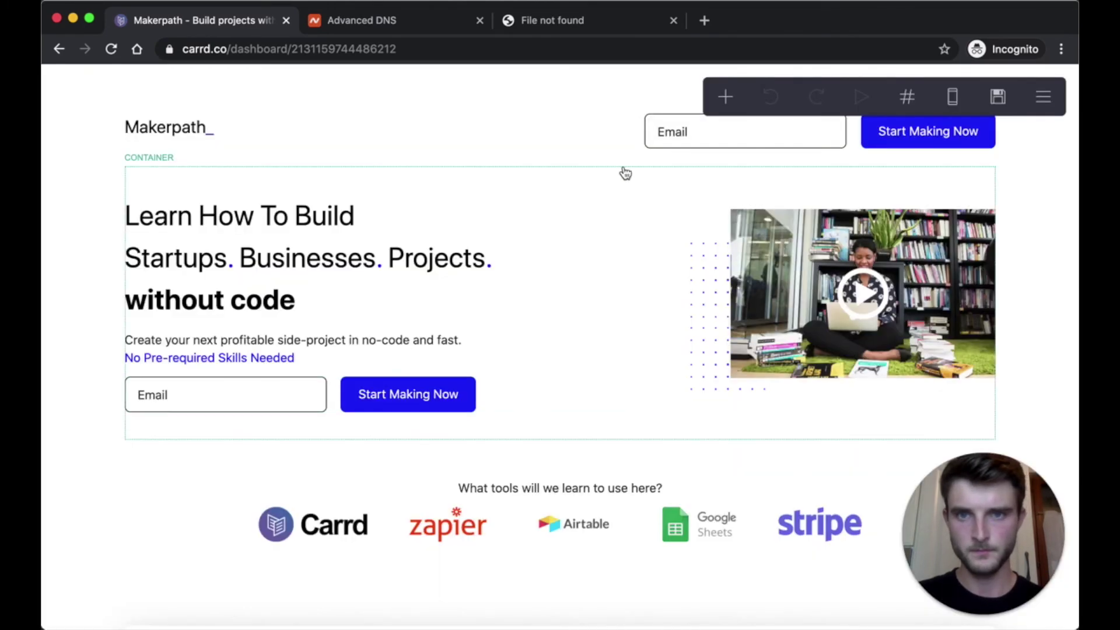
Reload the makerpath.co tab so it shows the live Makerpath landing page
left_click(566, 21)
key("super+r")
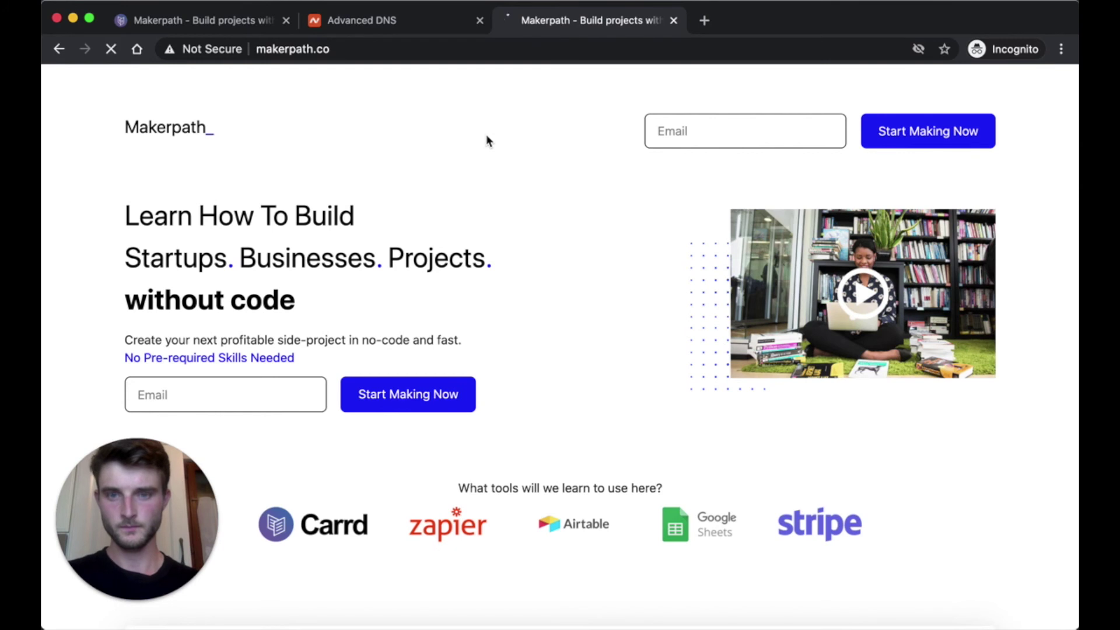